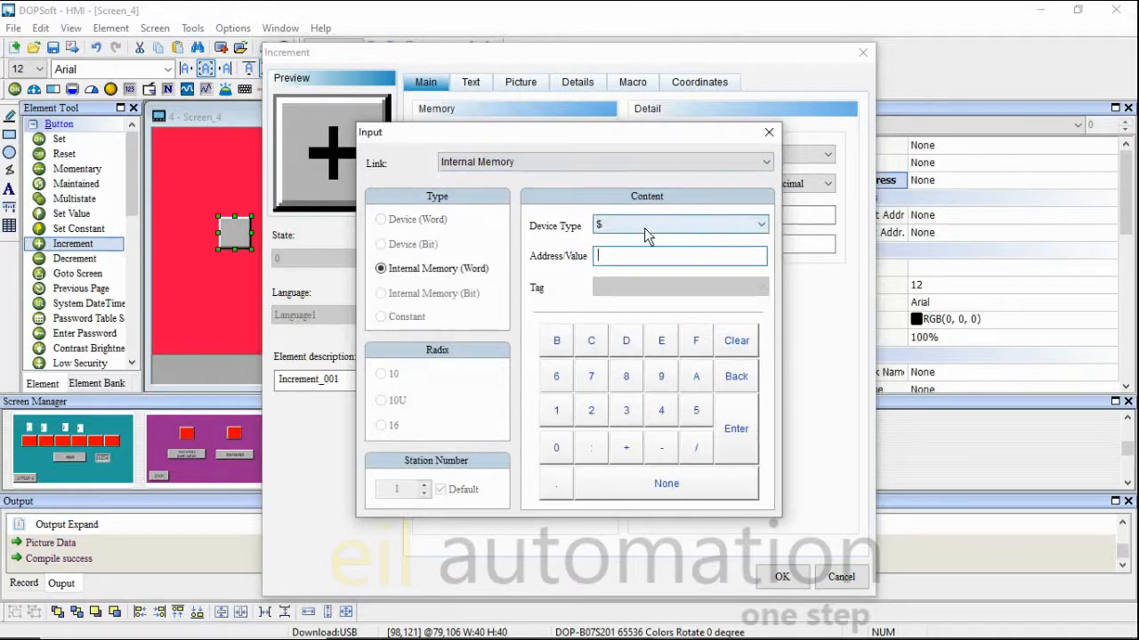
Set the increment button's write address to internal memory word $0.
text(0)
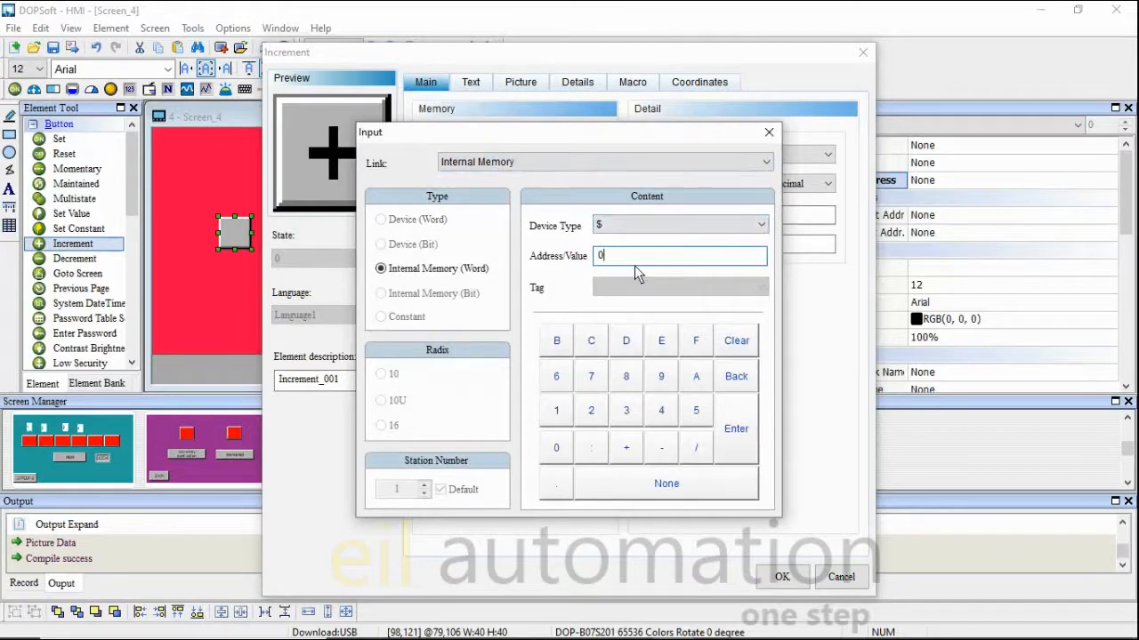
click(734, 436)
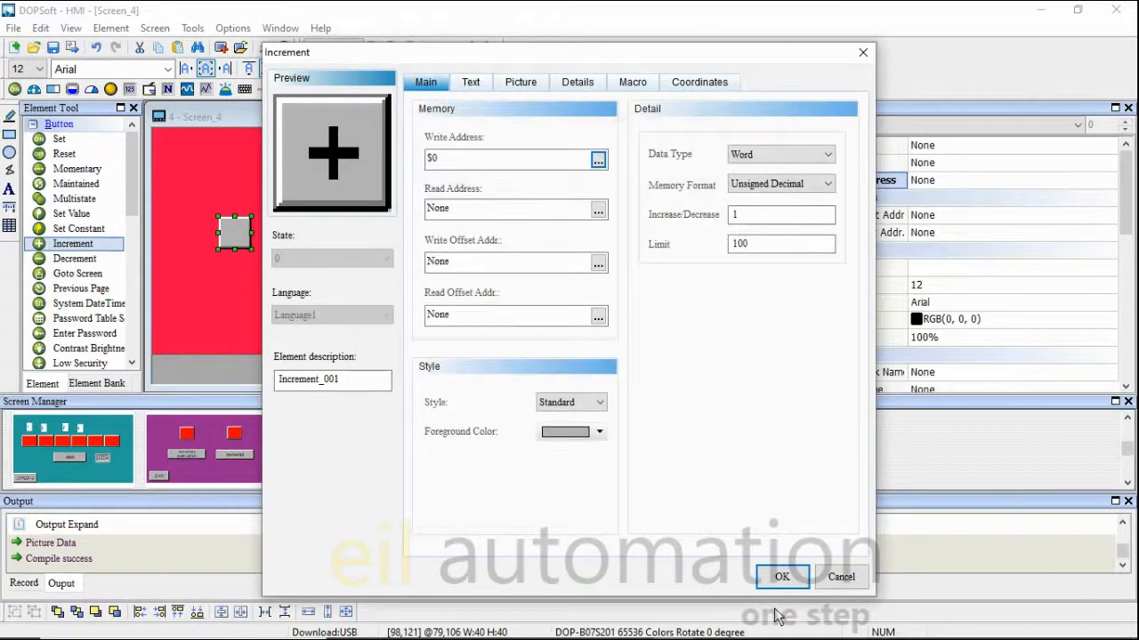
click(781, 577)
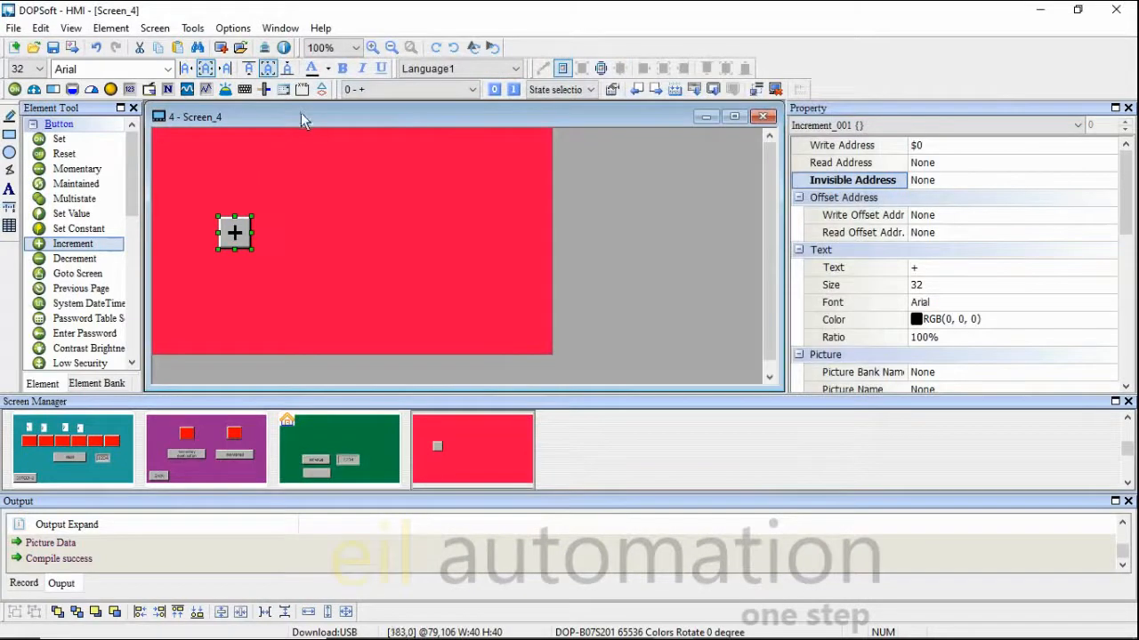
Place a numeric display of about 94 by 47 beside the increment button on Screen_4.
click(129, 89)
click(171, 114)
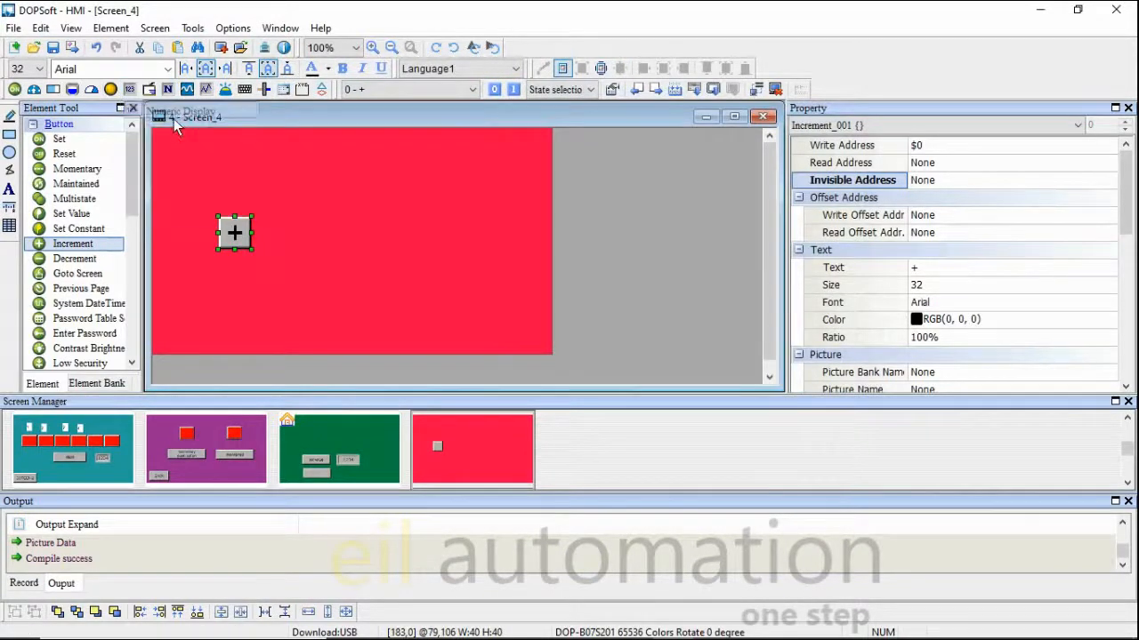
drag(267, 216, 327, 242)
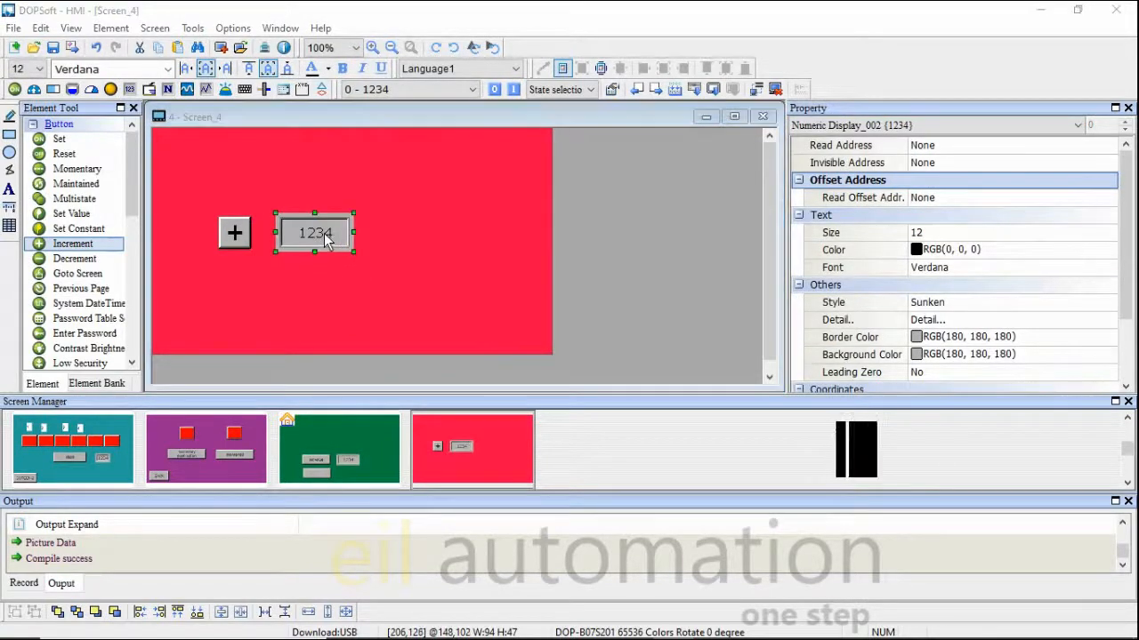
Set the numeric display's read address to internal memory word $0.
double_click(325, 236)
click(598, 162)
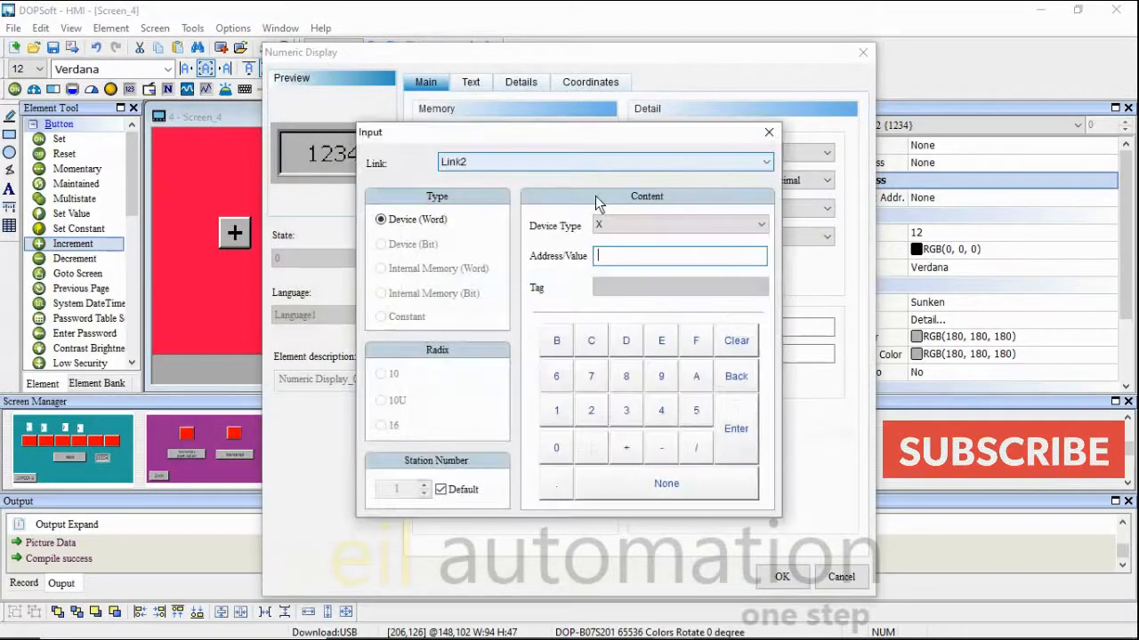
click(623, 163)
click(587, 176)
text(9)
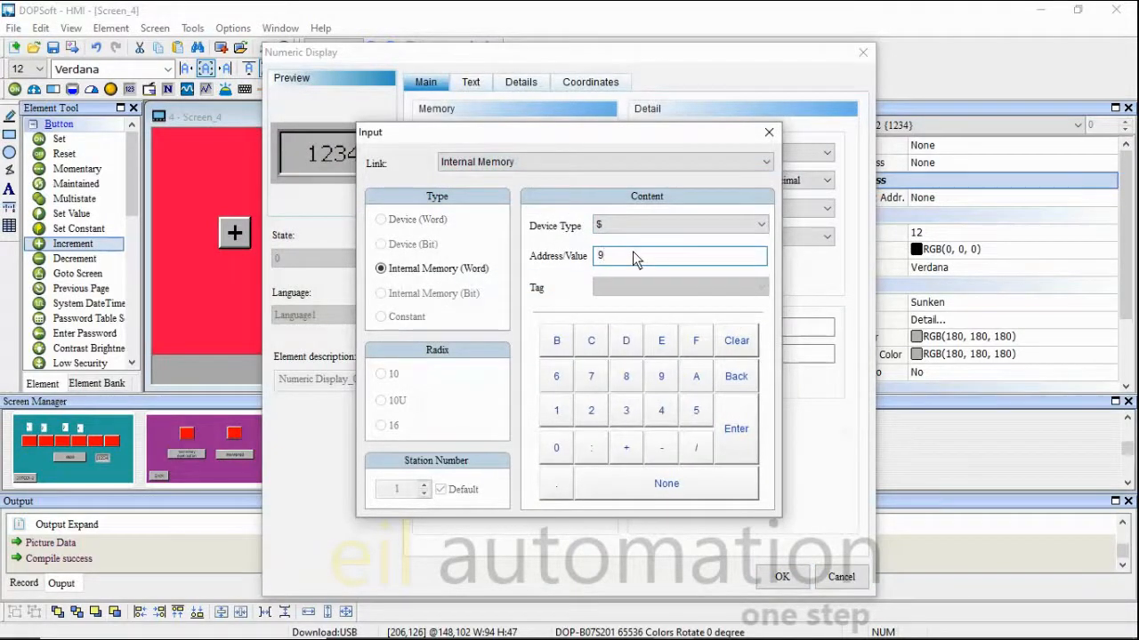
key(BackSpace)
click(753, 431)
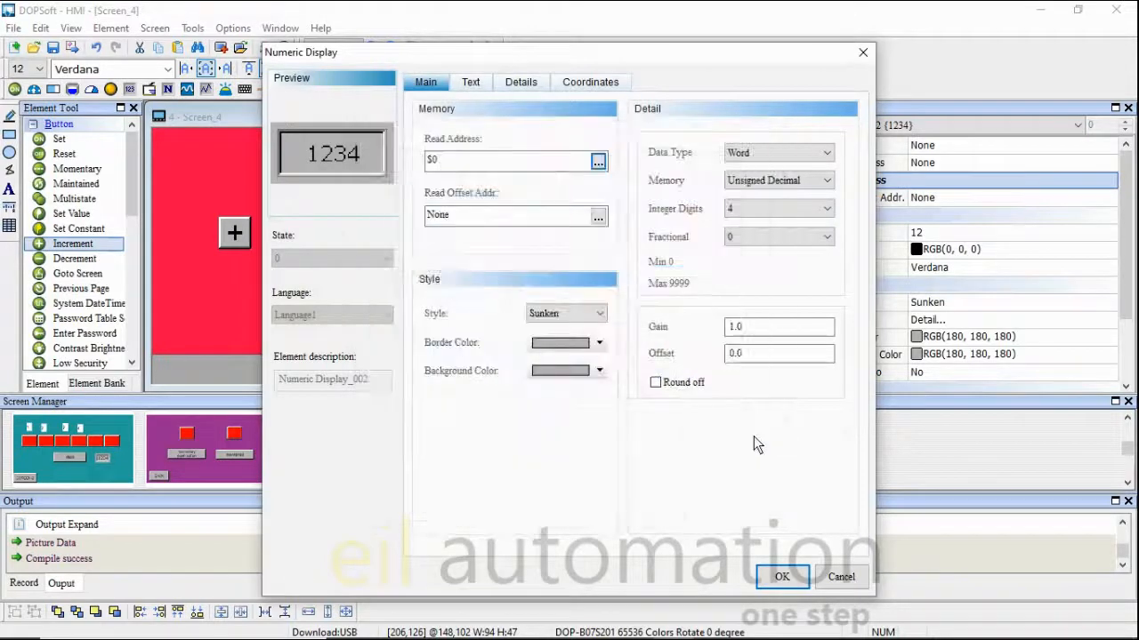
click(782, 578)
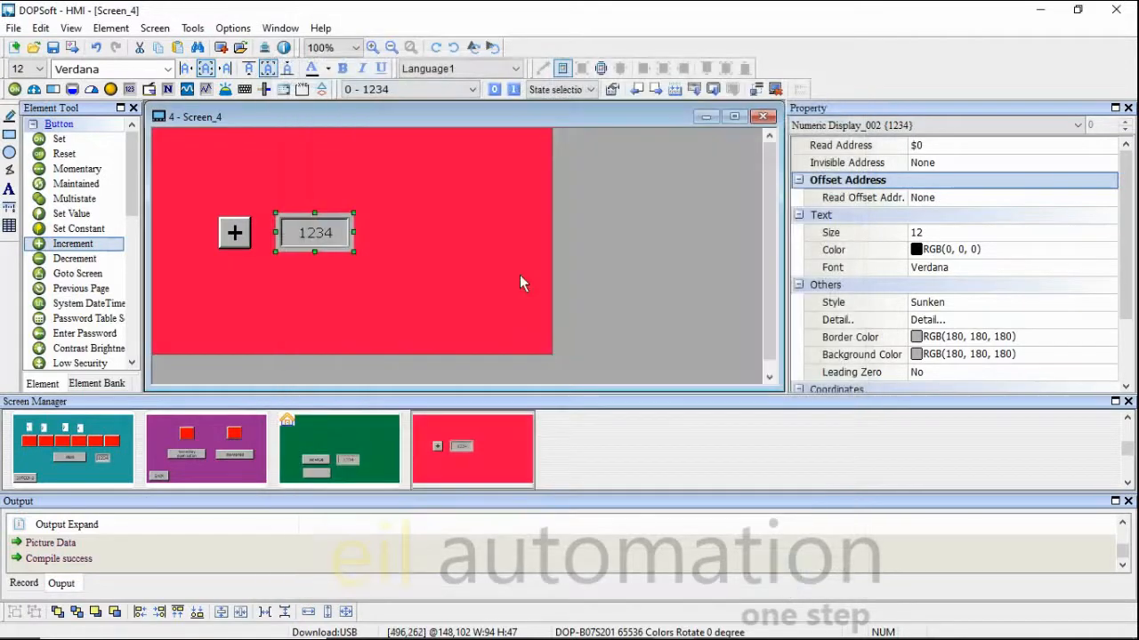
Check the start screen in the simulator, close it, and make Screen_4 the default screen.
click(773, 90)
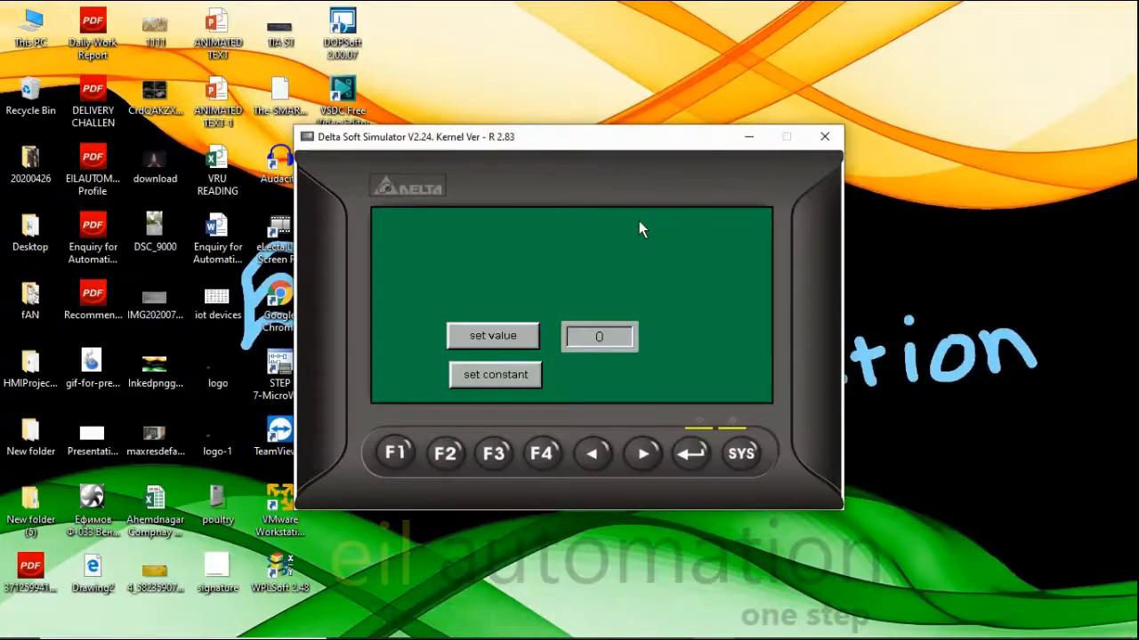
click(827, 135)
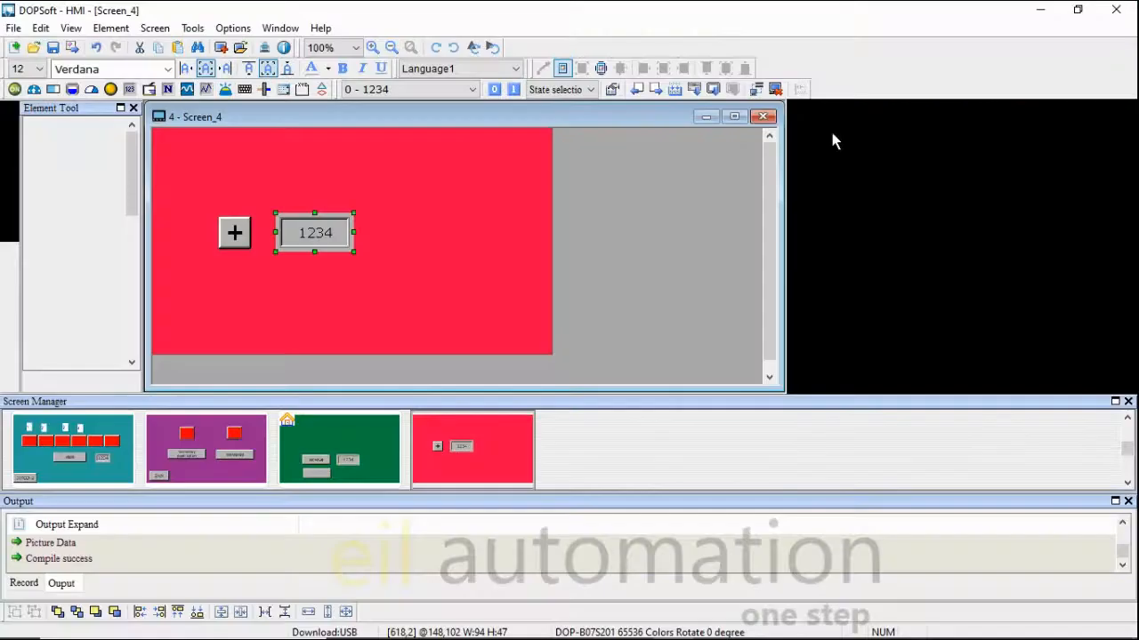
right_click(470, 455)
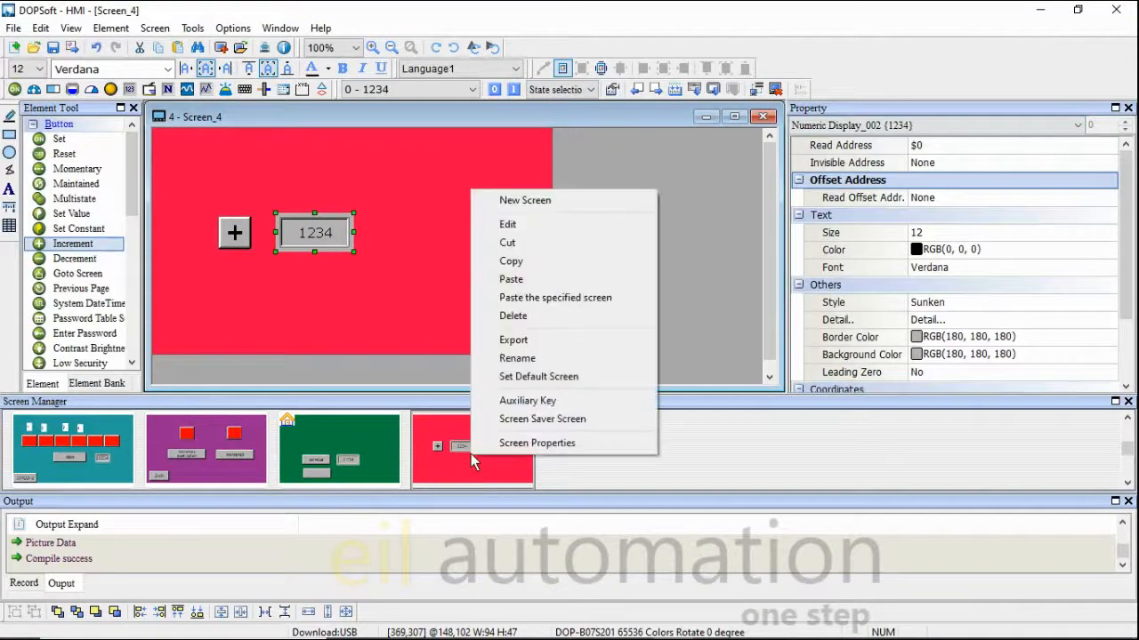
click(525, 377)
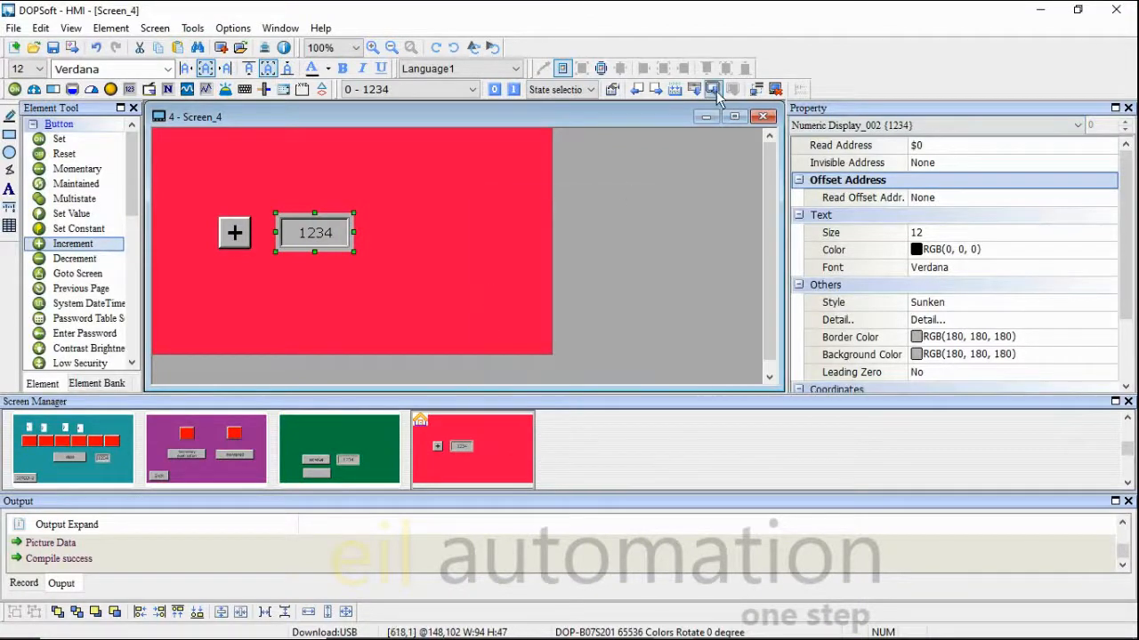
Simulate the project and test the increment button by operating it repeatedly, then close the simulator.
click(773, 93)
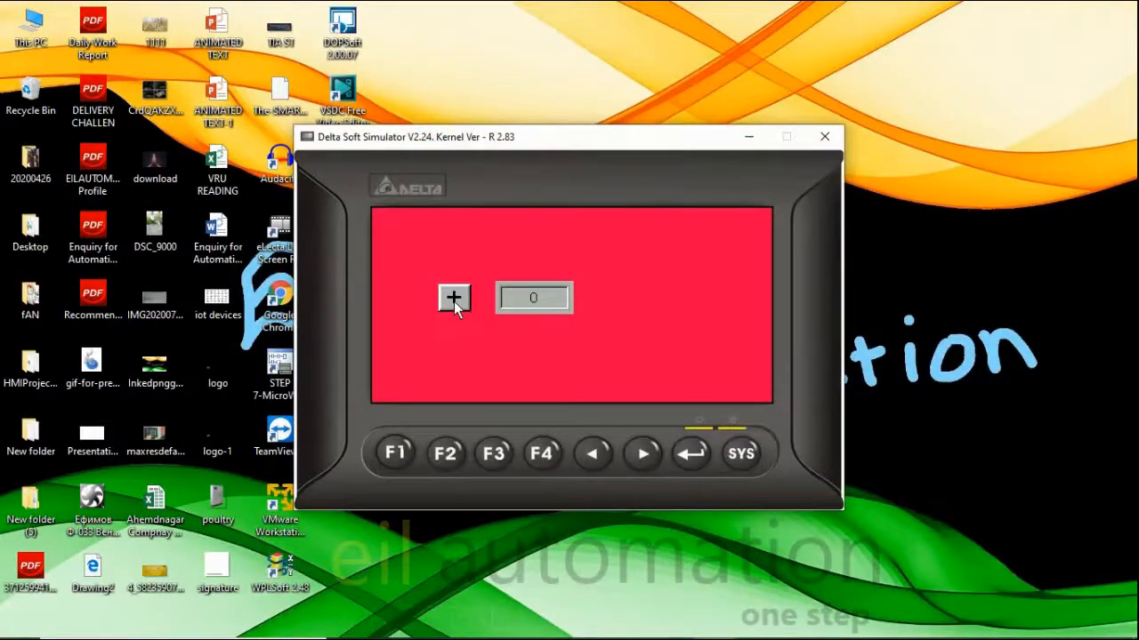
click(454, 299)
click(453, 300)
click(454, 301)
click(454, 301)
click(454, 301)
click(454, 301)
click(824, 138)
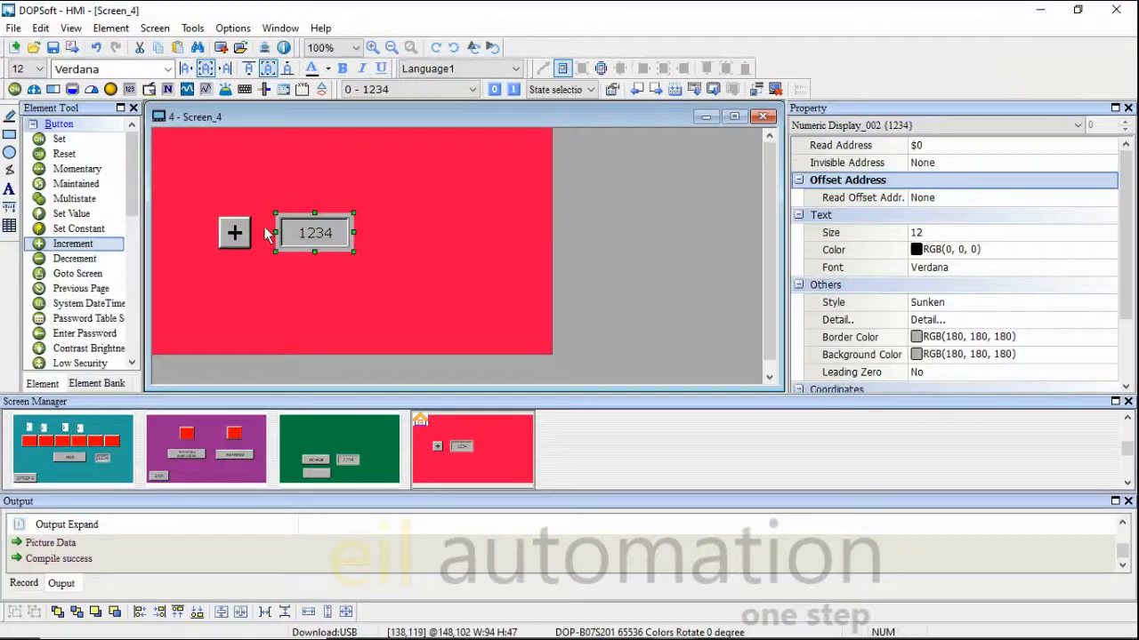
Set the increment button's Increase/Decrease value to 2.
double_click(233, 232)
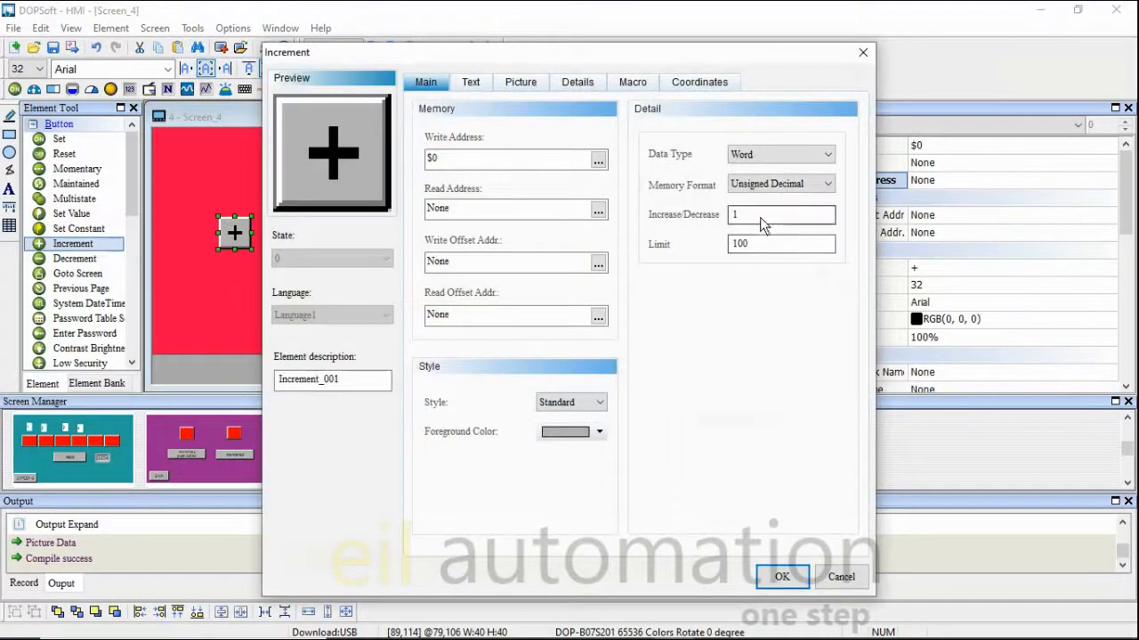
double_click(760, 218)
text(2)
click(774, 579)
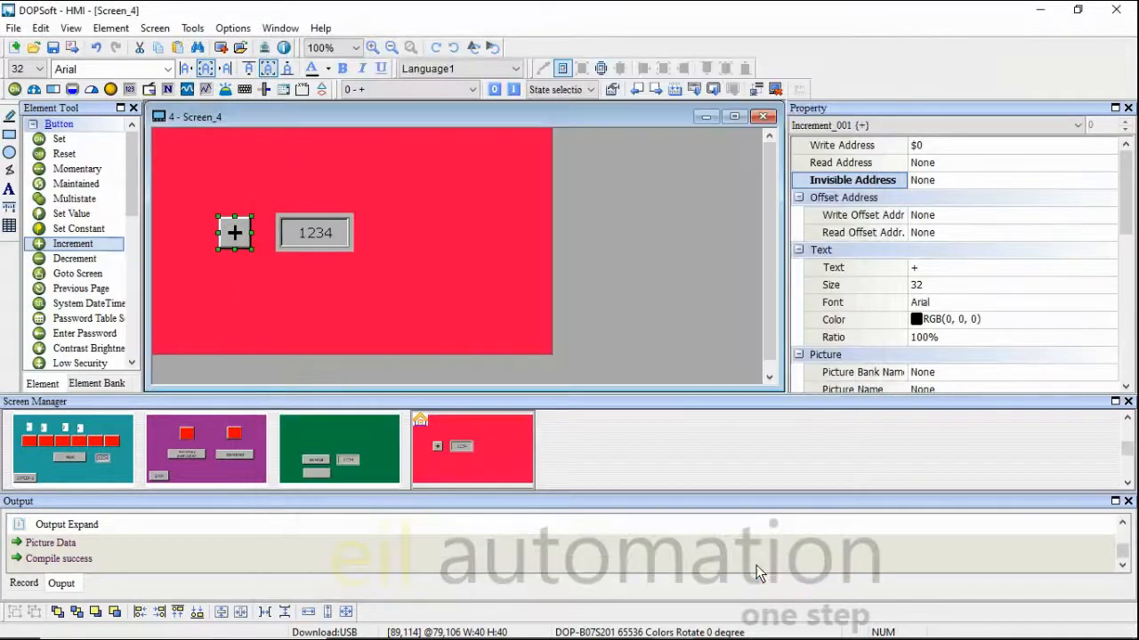
Run the simulator to test the increment button with its step of 2, then close it.
click(772, 92)
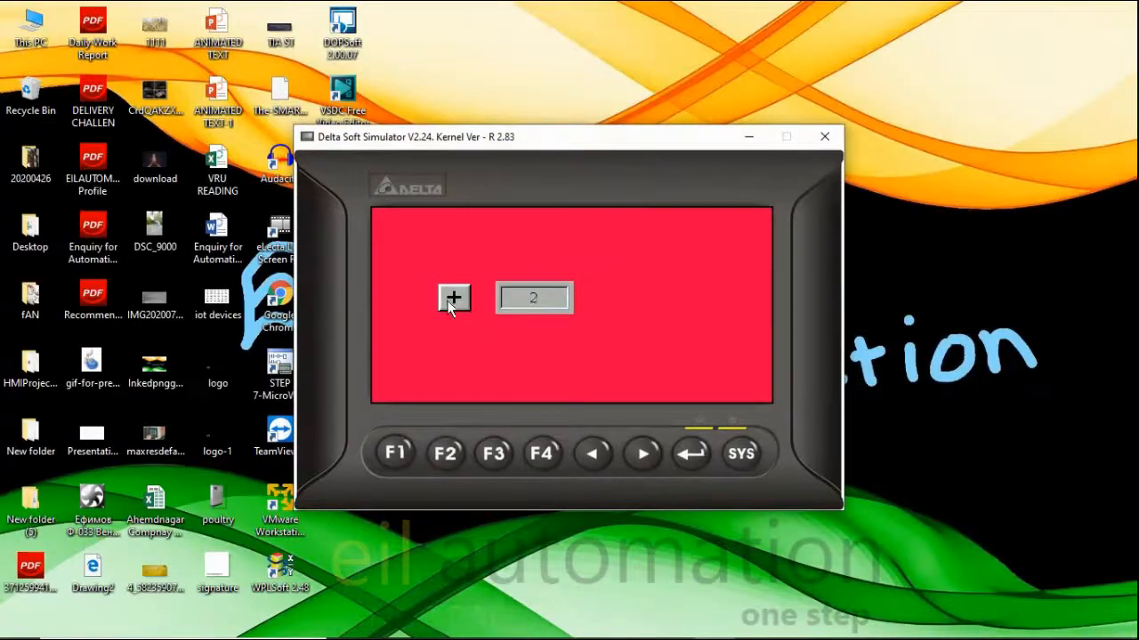
click(453, 299)
click(453, 299)
click(449, 300)
click(448, 301)
click(450, 301)
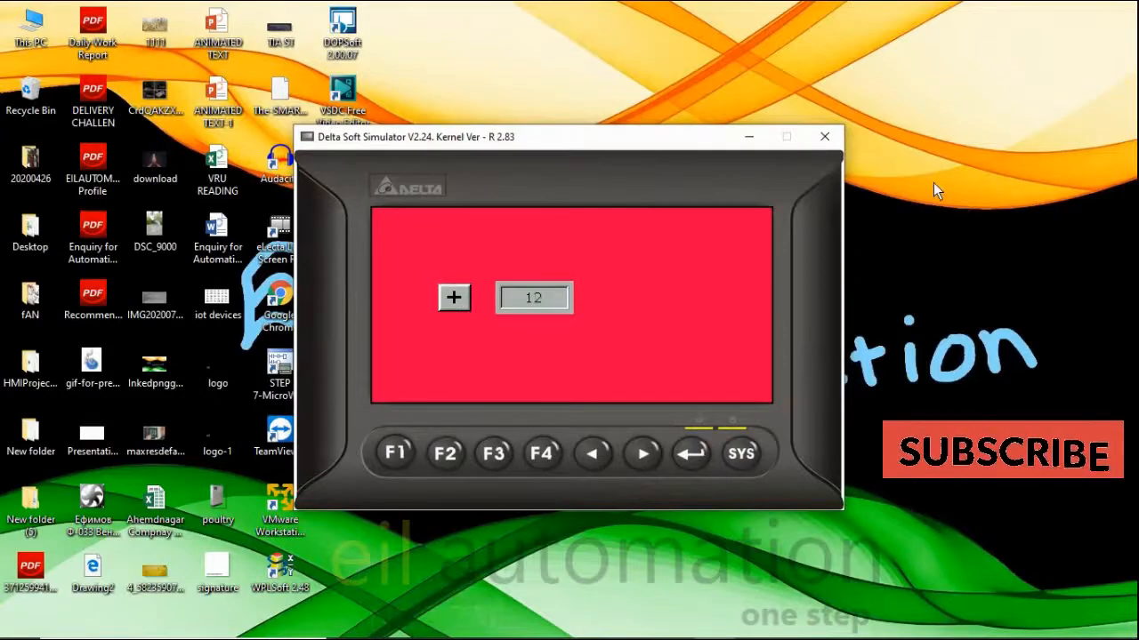
click(838, 130)
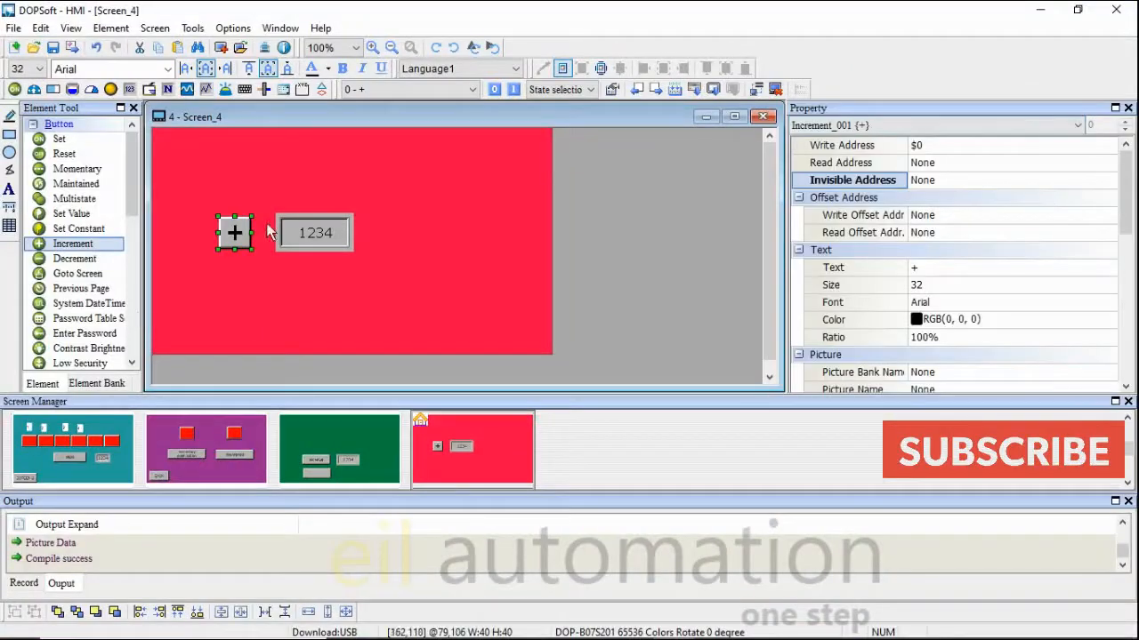
Set the increment button's Increase/Decrease value to 10.
double_click(247, 234)
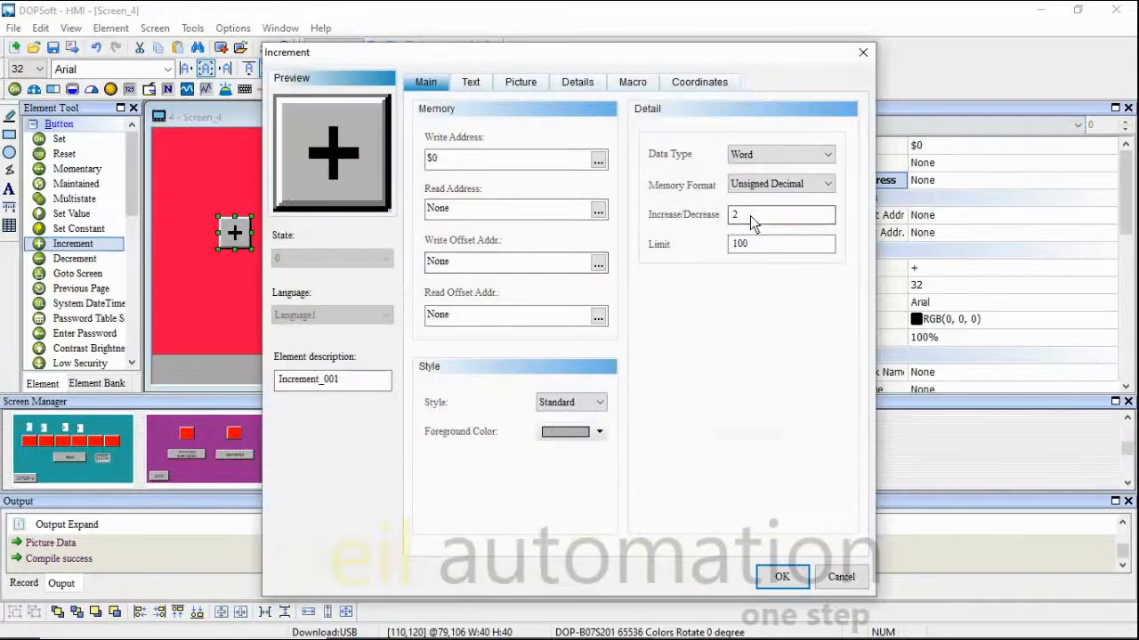
double_click(751, 213)
click(783, 575)
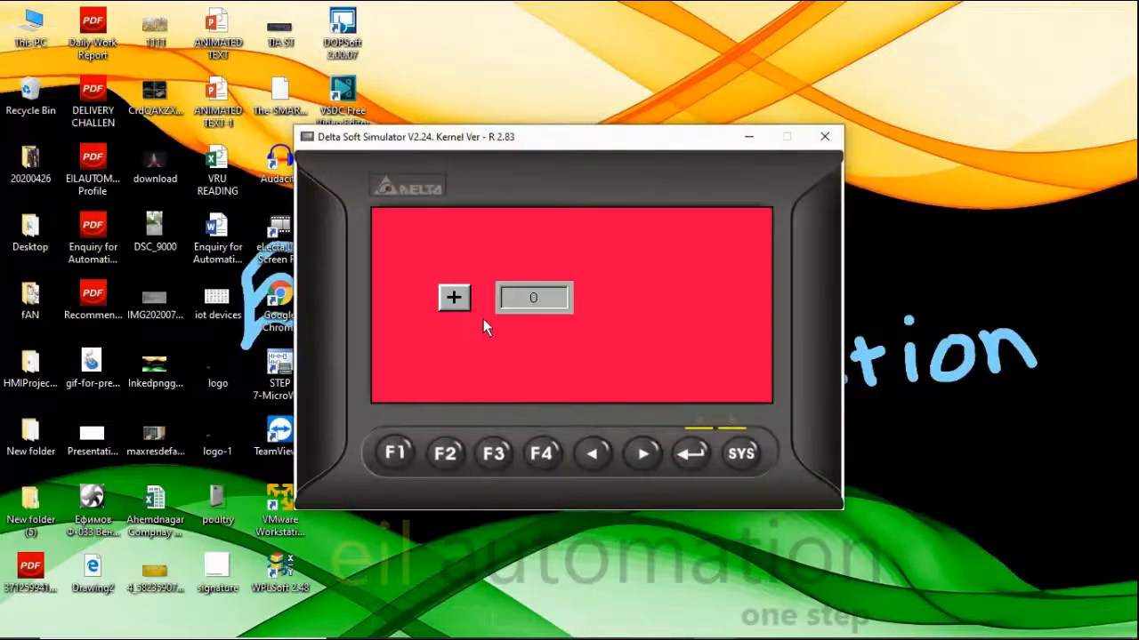
Test the increment button's step of 10 in the simulator with repeated operations, then close it.
click(454, 298)
click(456, 299)
click(455, 299)
click(456, 298)
click(455, 299)
click(456, 299)
click(829, 137)
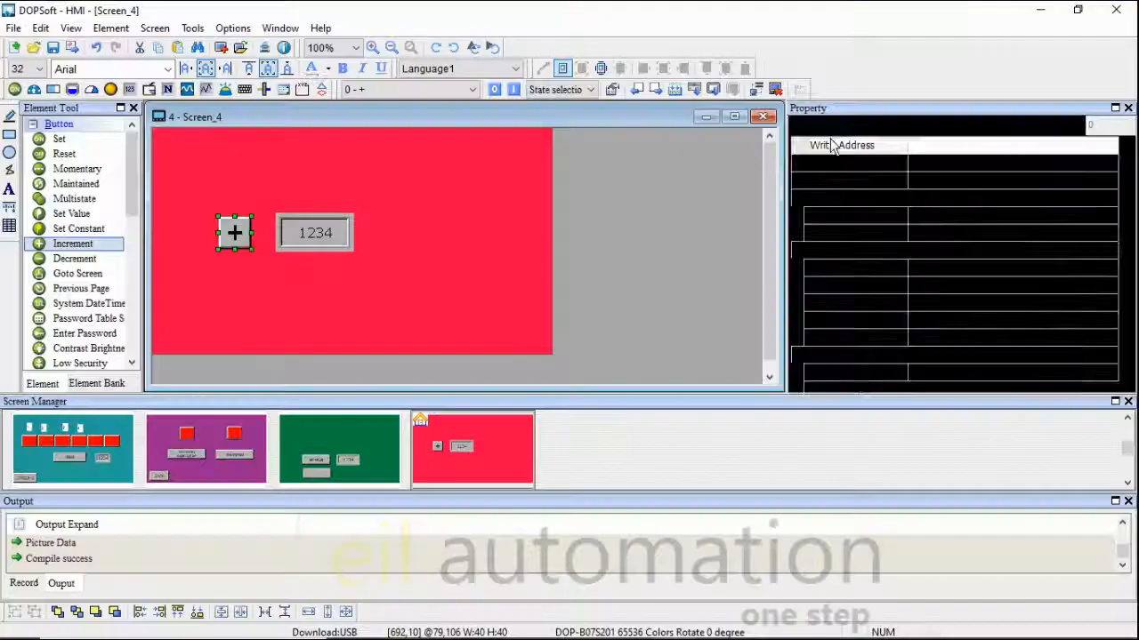
Set the increment button's Increase/Decrease value to 1, keeping the limit of 100.
double_click(251, 232)
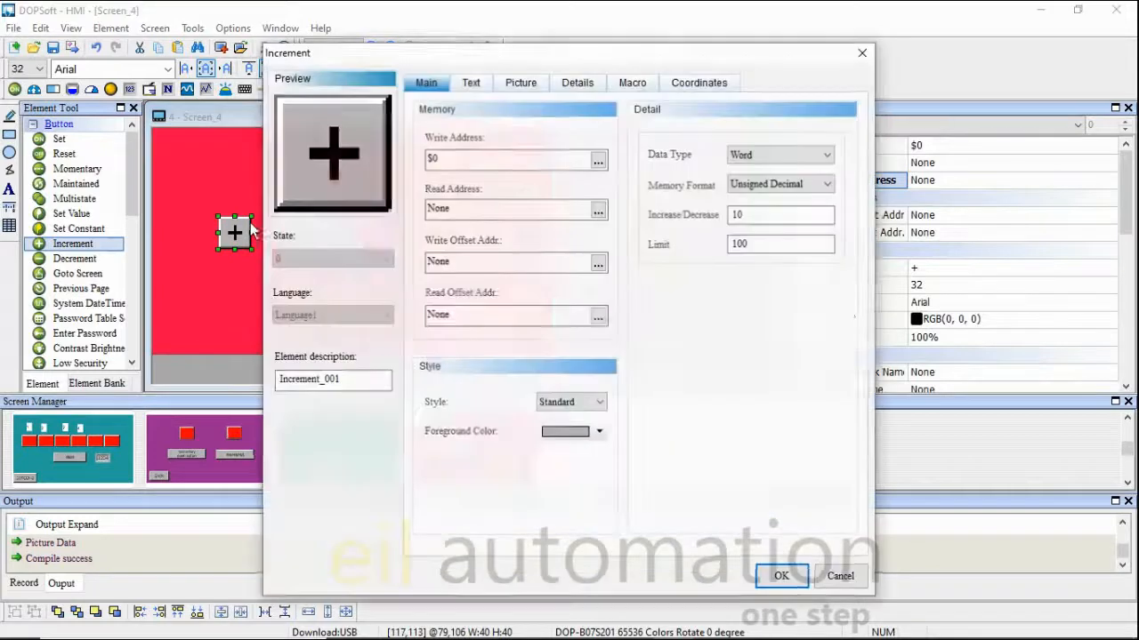
click(801, 244)
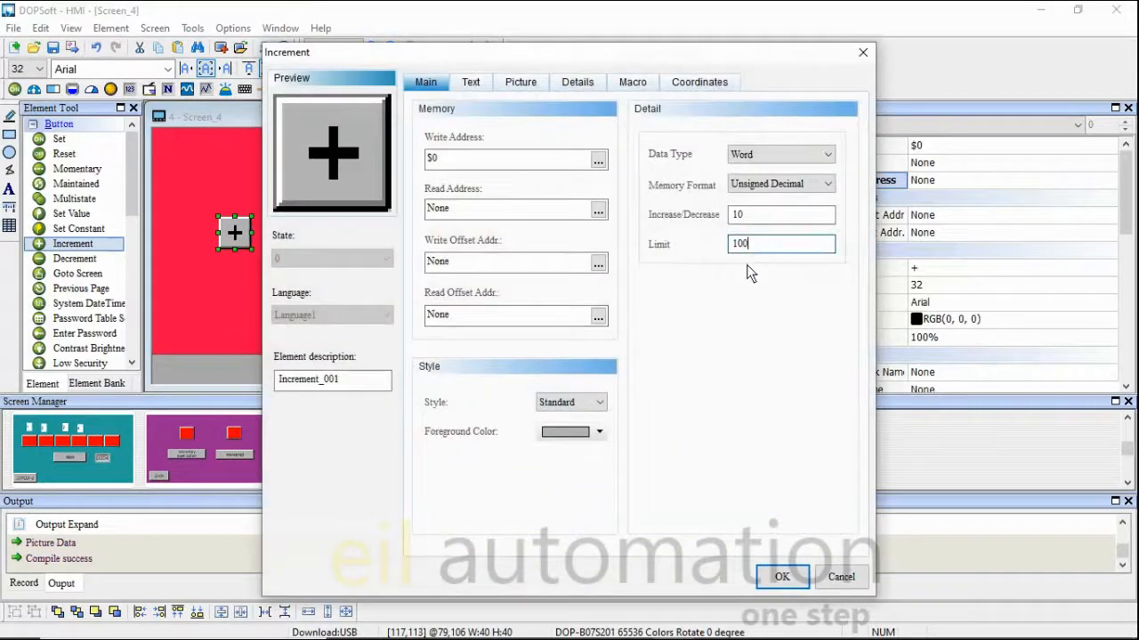
key(shift+Tab)
text(1)
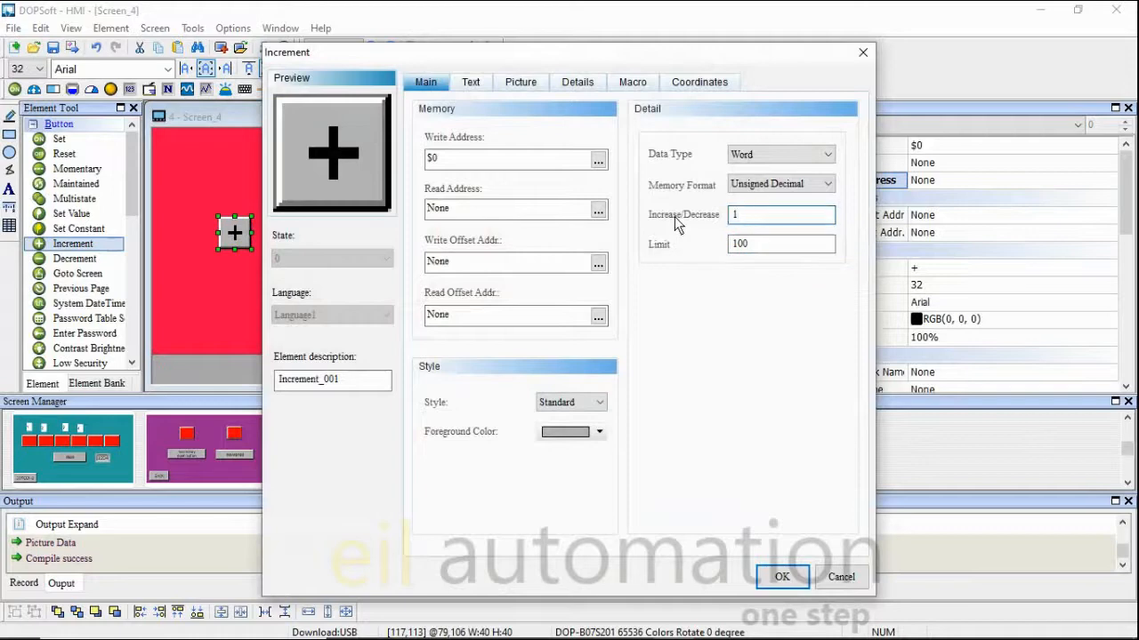
click(780, 576)
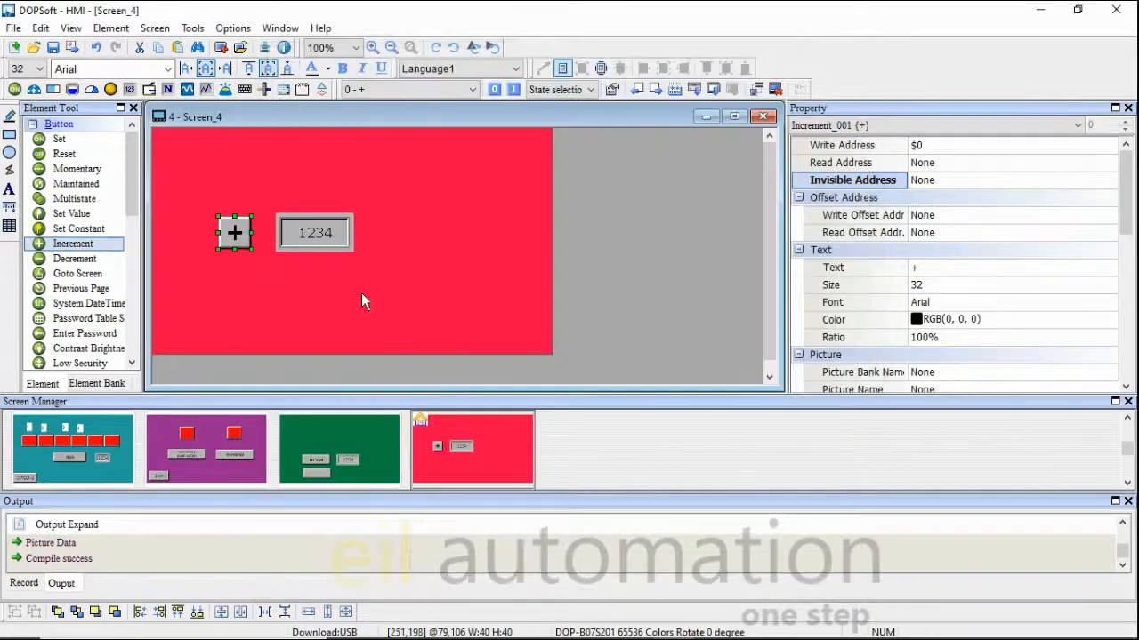
Add a 40 by 40 decrement button to the right of the numeric display and label it "-" in font size 28.
click(77, 260)
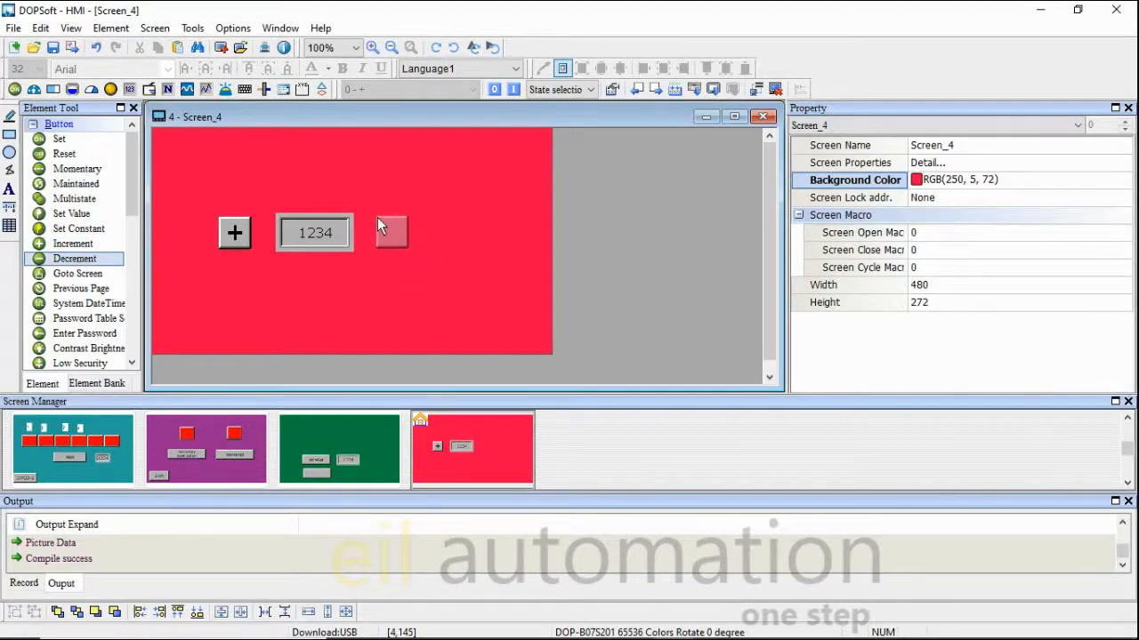
click(377, 218)
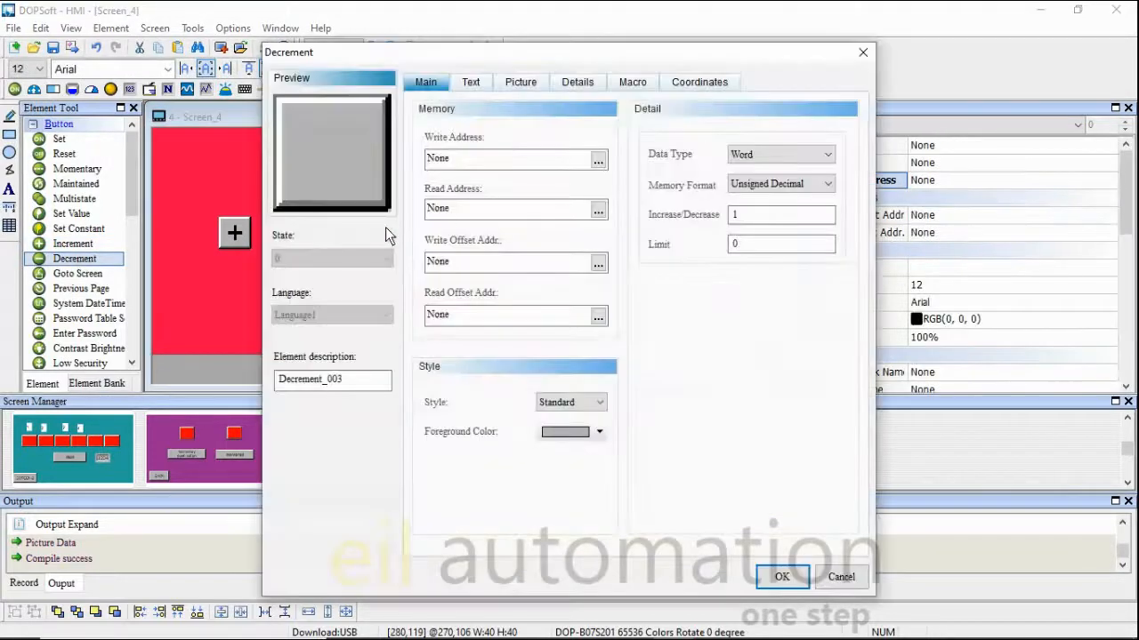
click(469, 84)
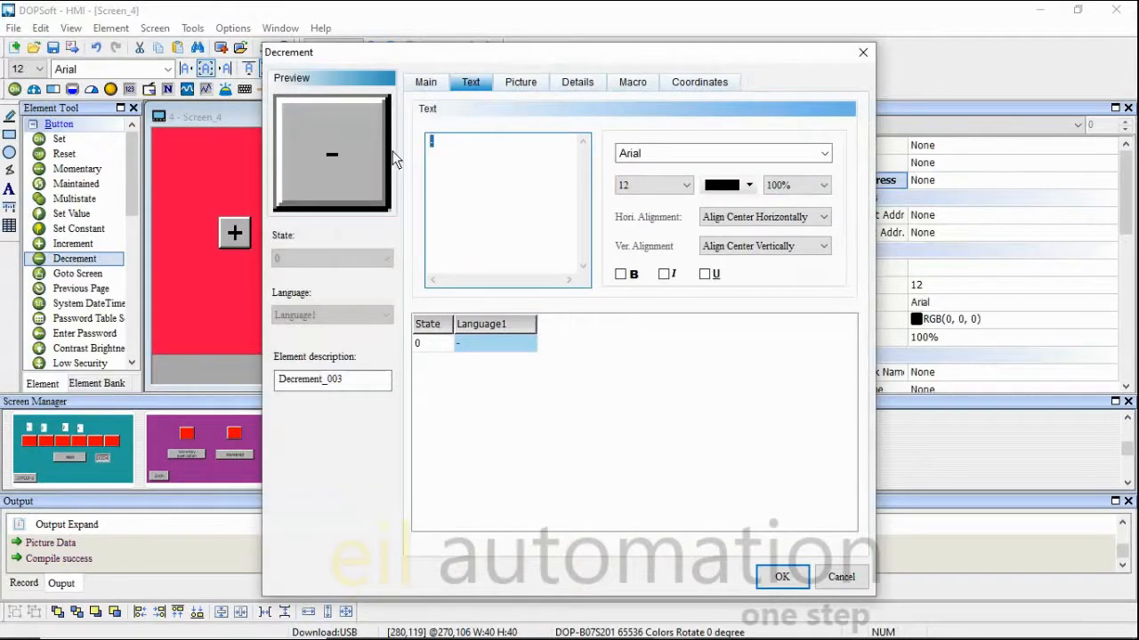
click(684, 187)
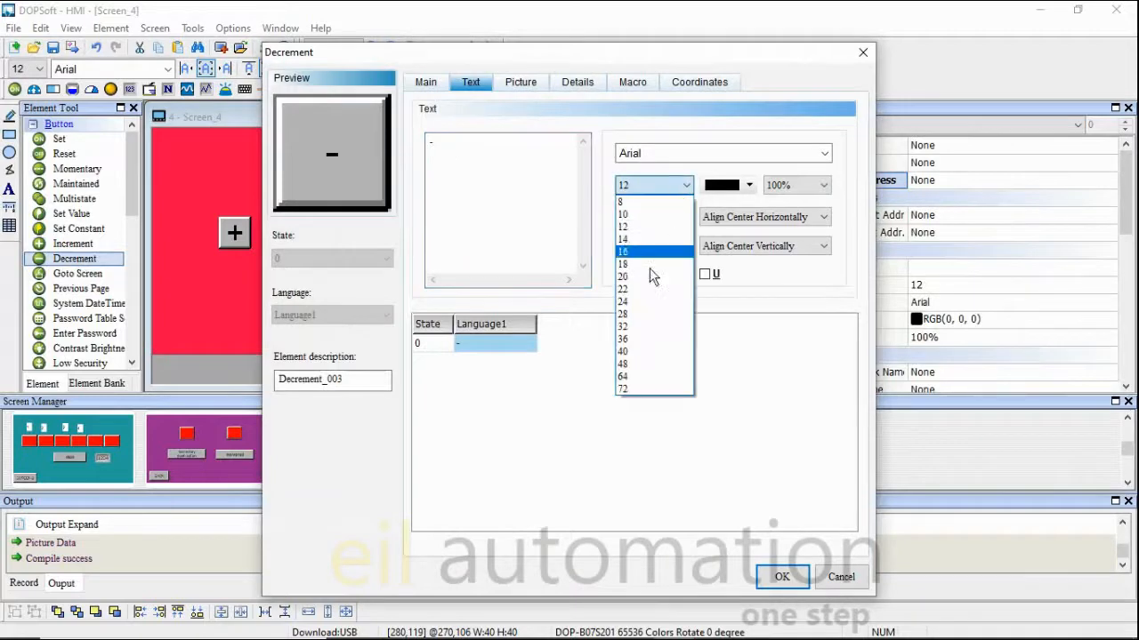
click(642, 315)
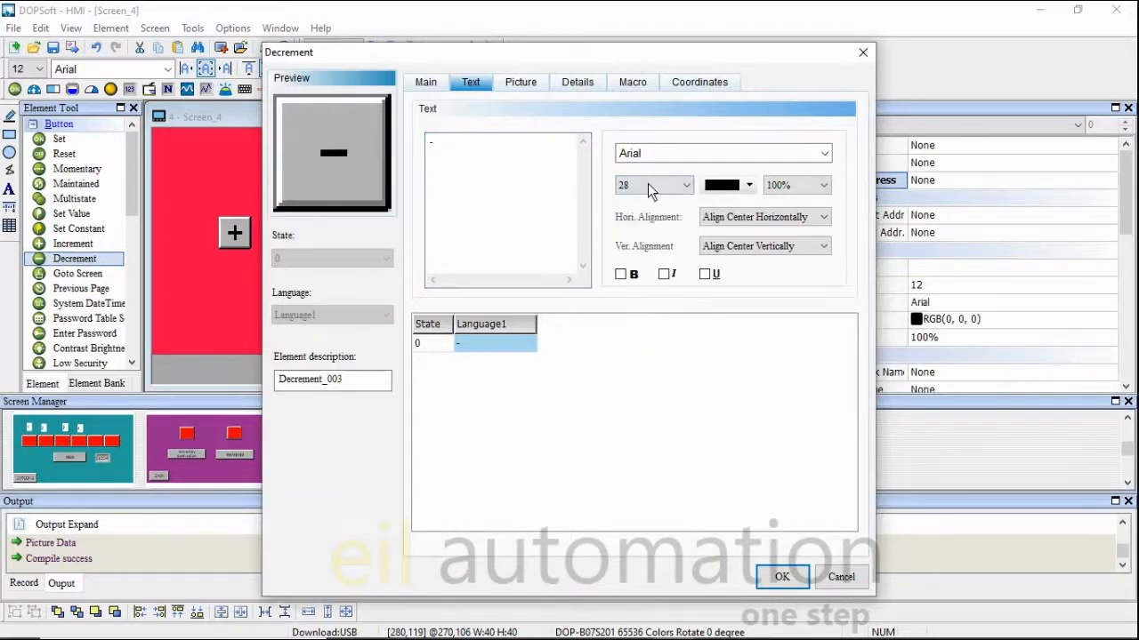
click(786, 578)
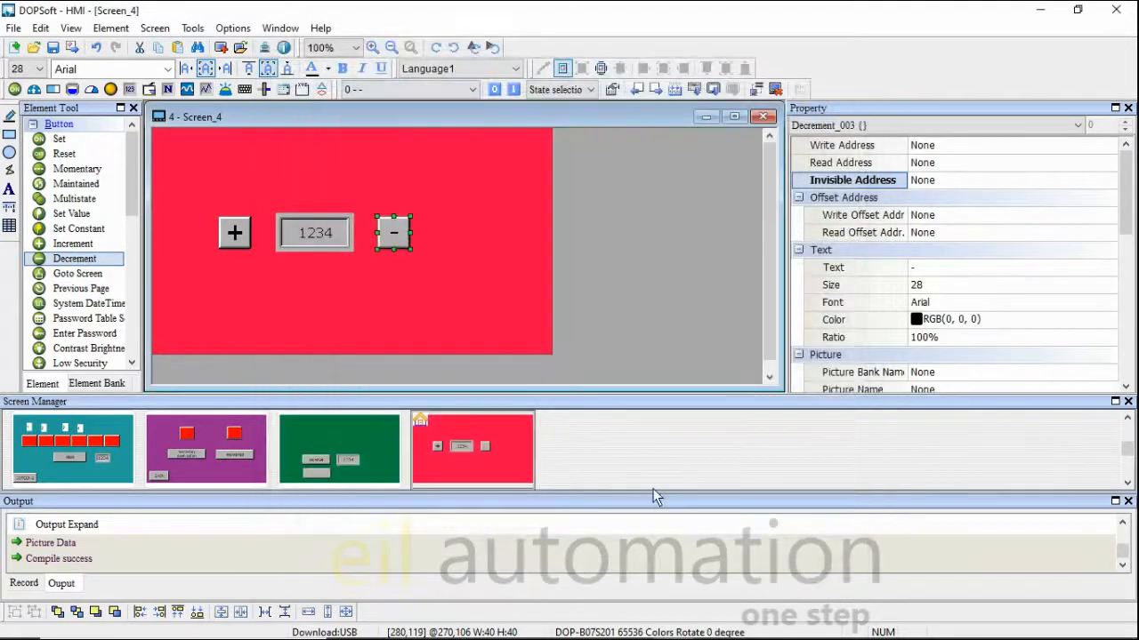
click(443, 288)
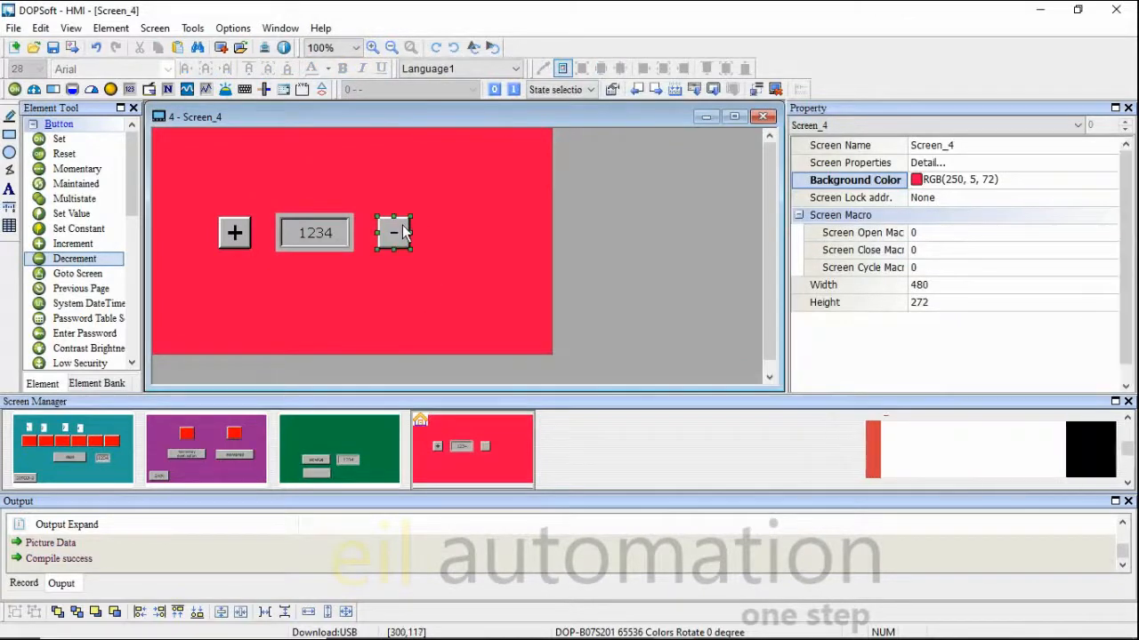
Set the font size of the decrement button's "-" label to 36.
double_click(402, 225)
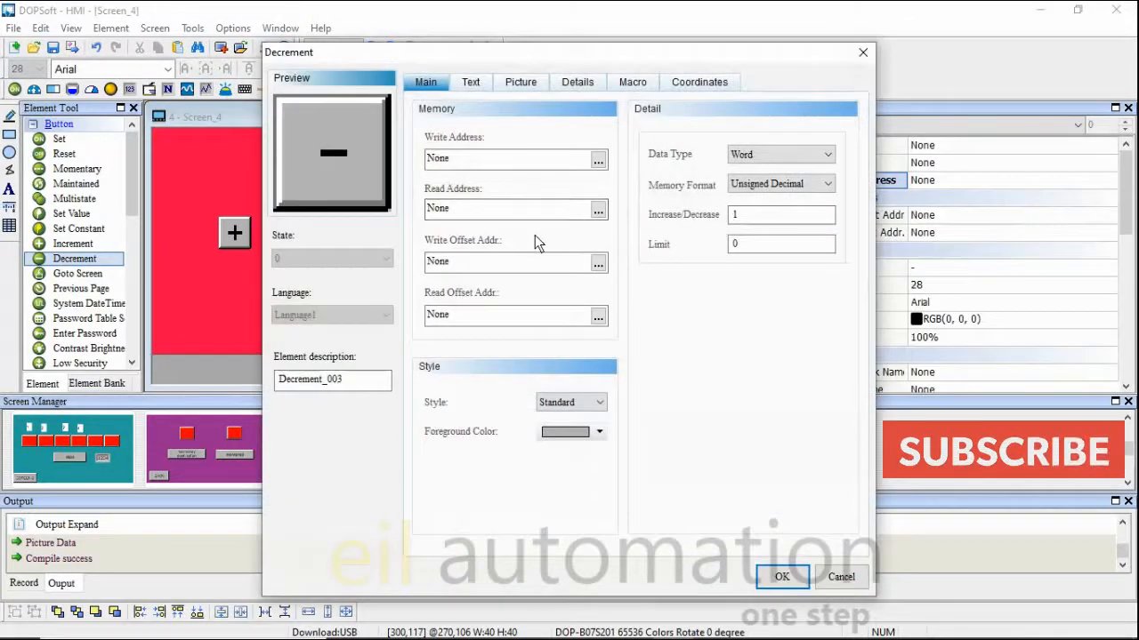
click(469, 82)
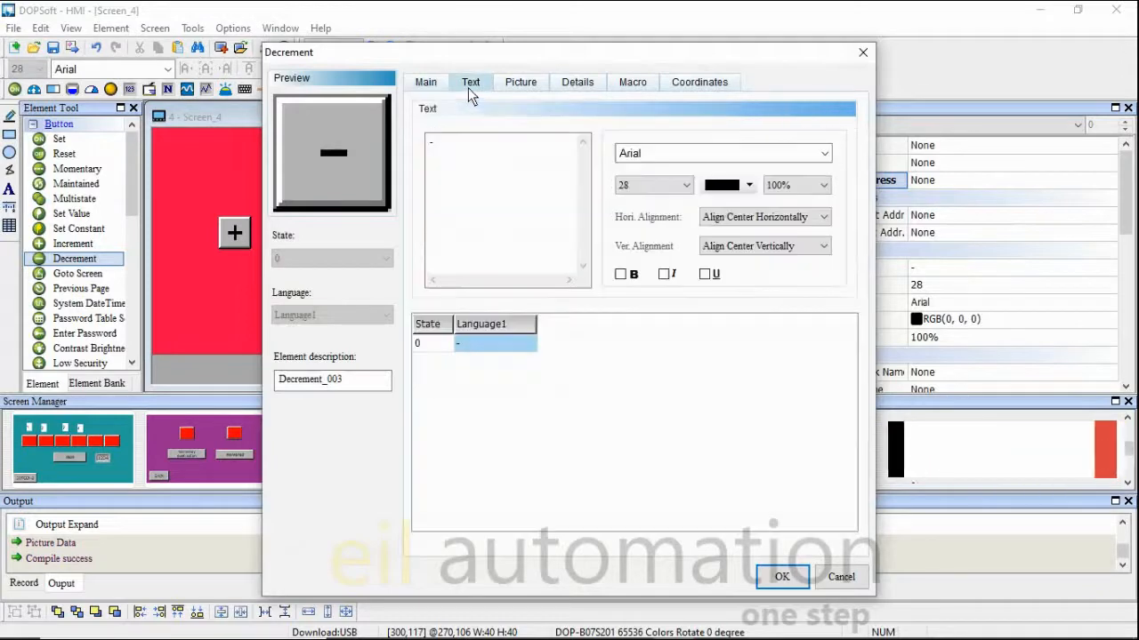
double_click(432, 140)
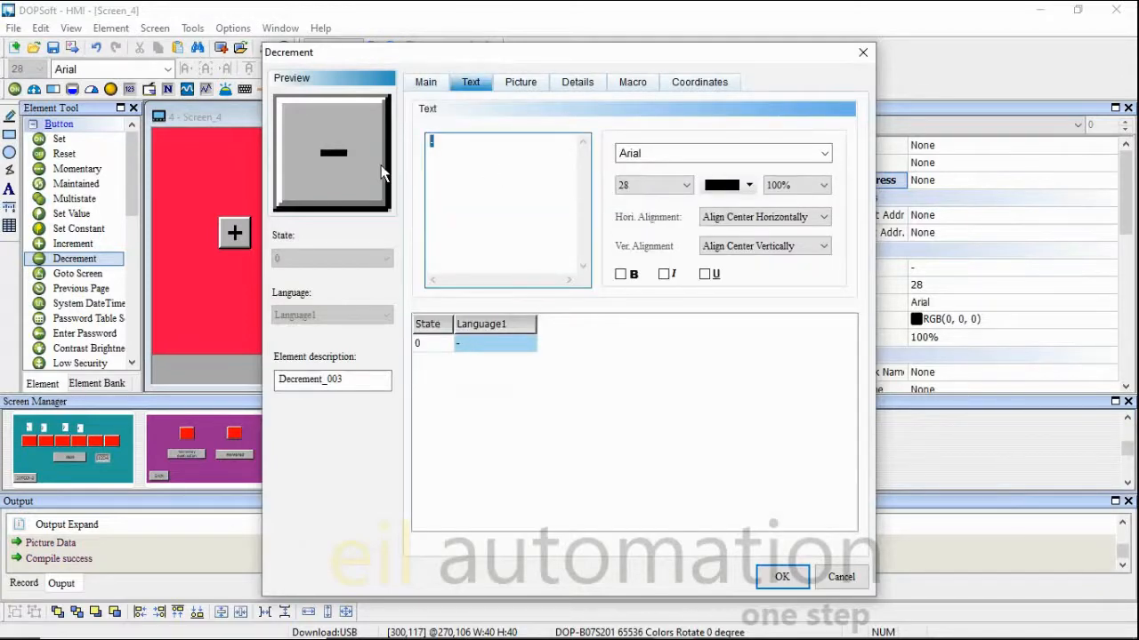
click(674, 186)
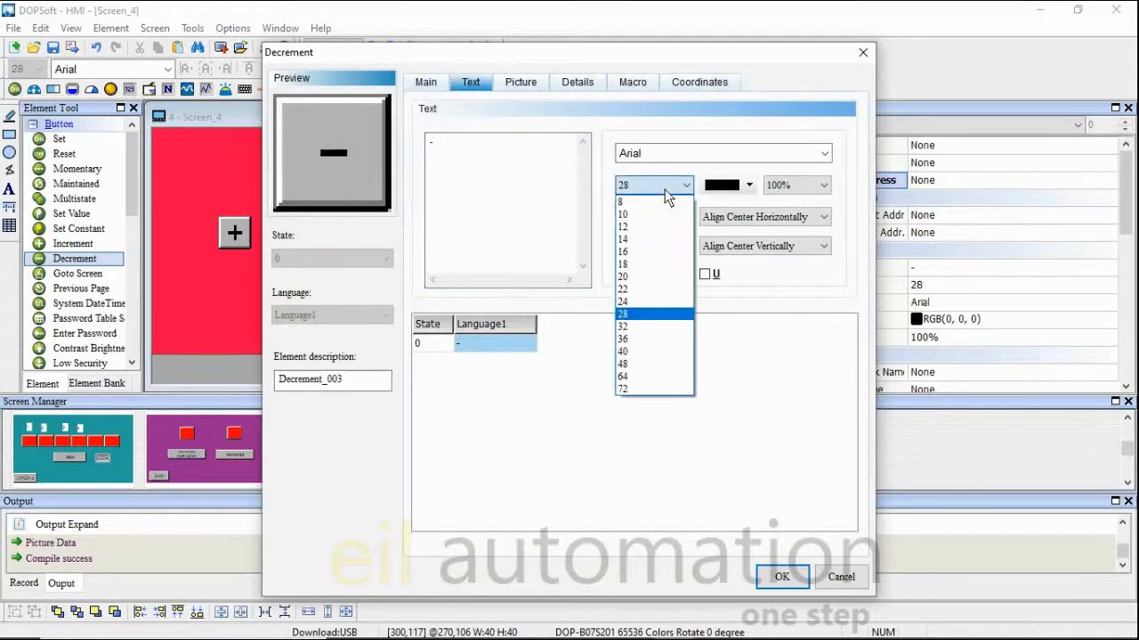
click(657, 340)
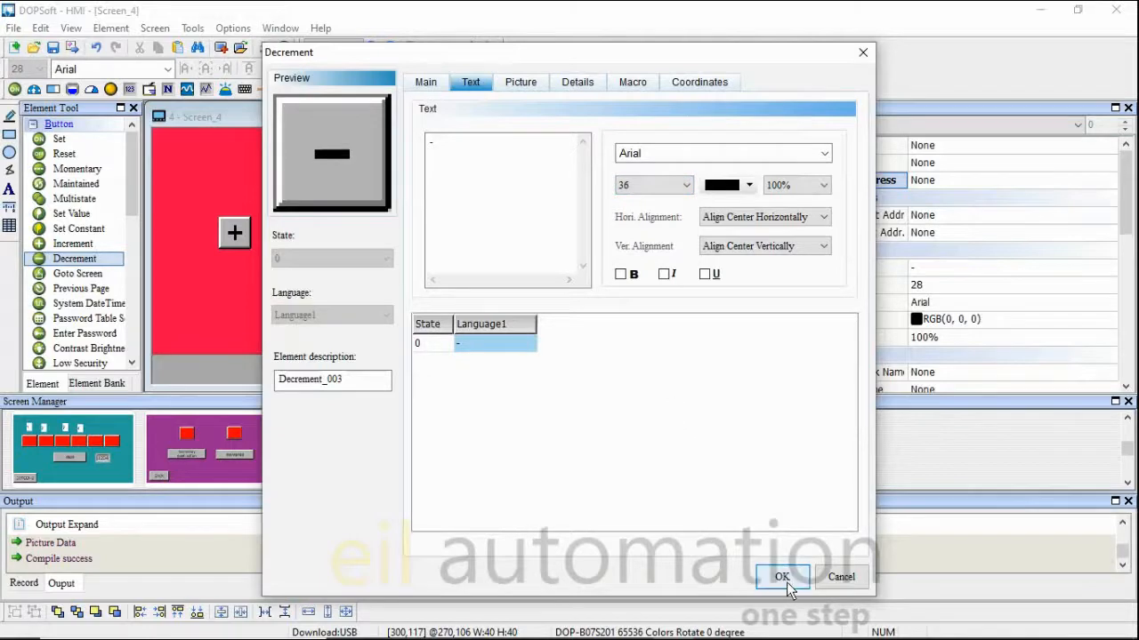
Assign internal memory $0 as the decrement button's write address, keeping a decrease of 1 and a limit of 0.
click(427, 82)
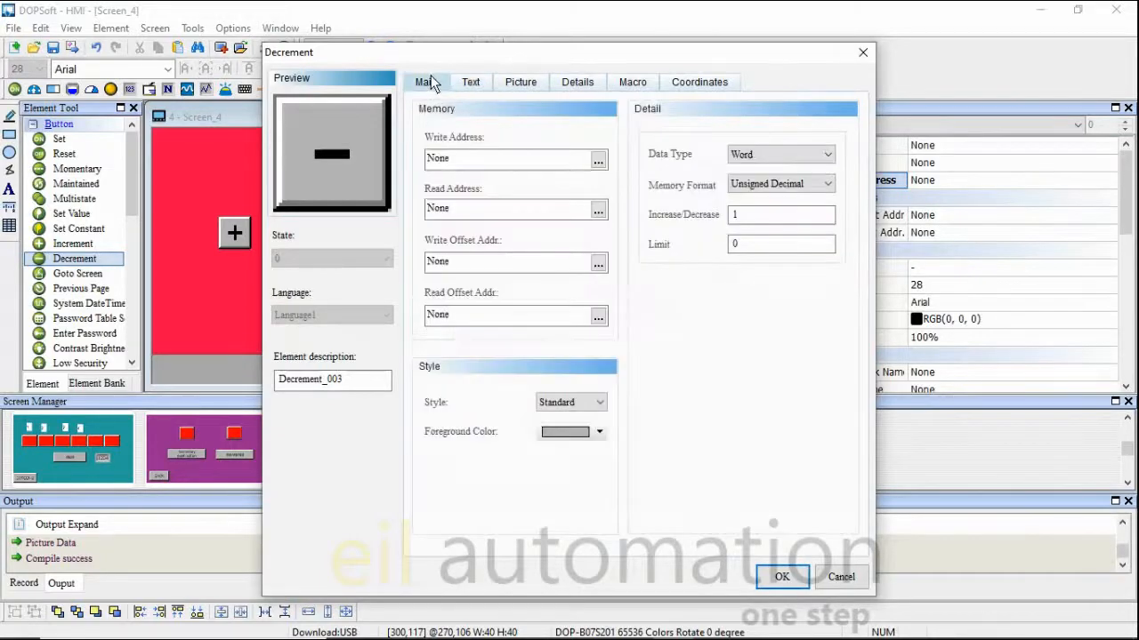
click(596, 158)
click(570, 161)
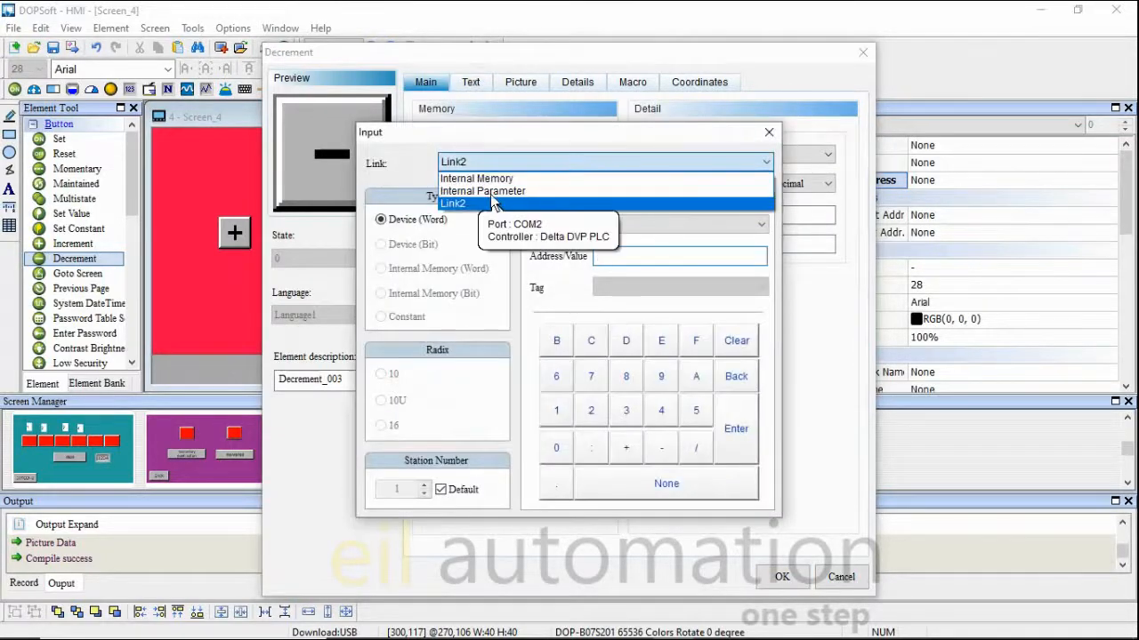
click(485, 175)
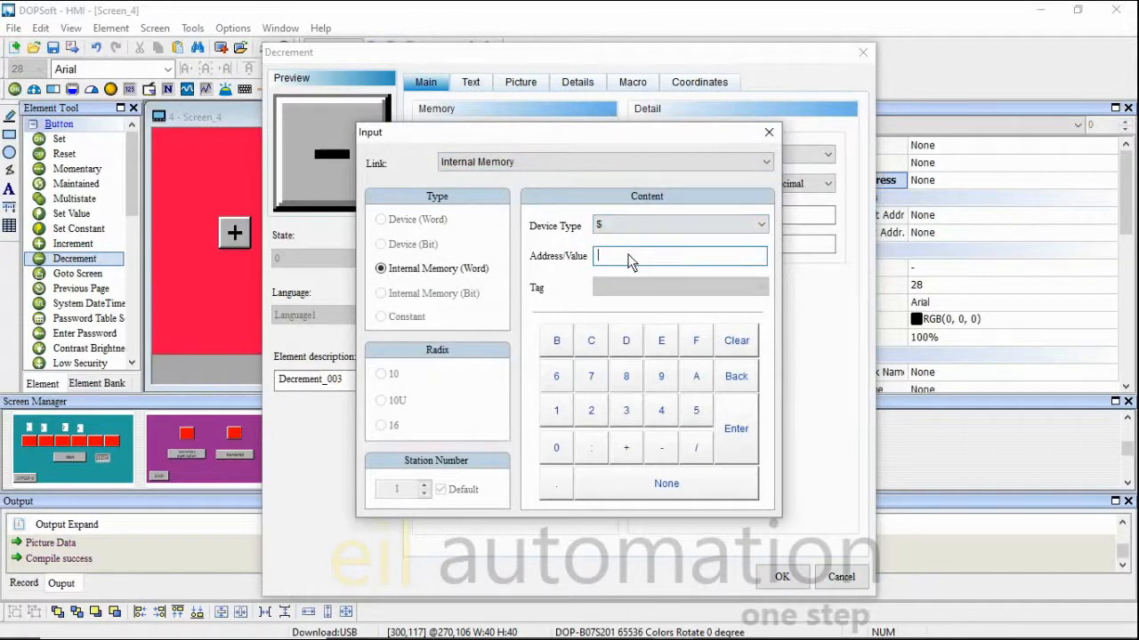
click(734, 436)
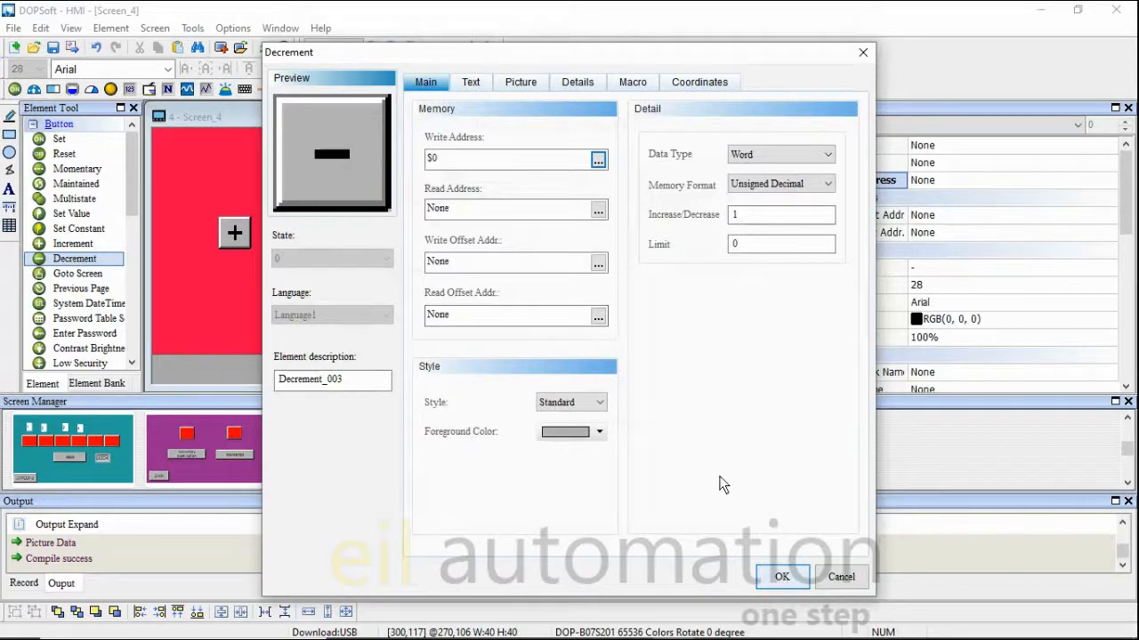
click(748, 219)
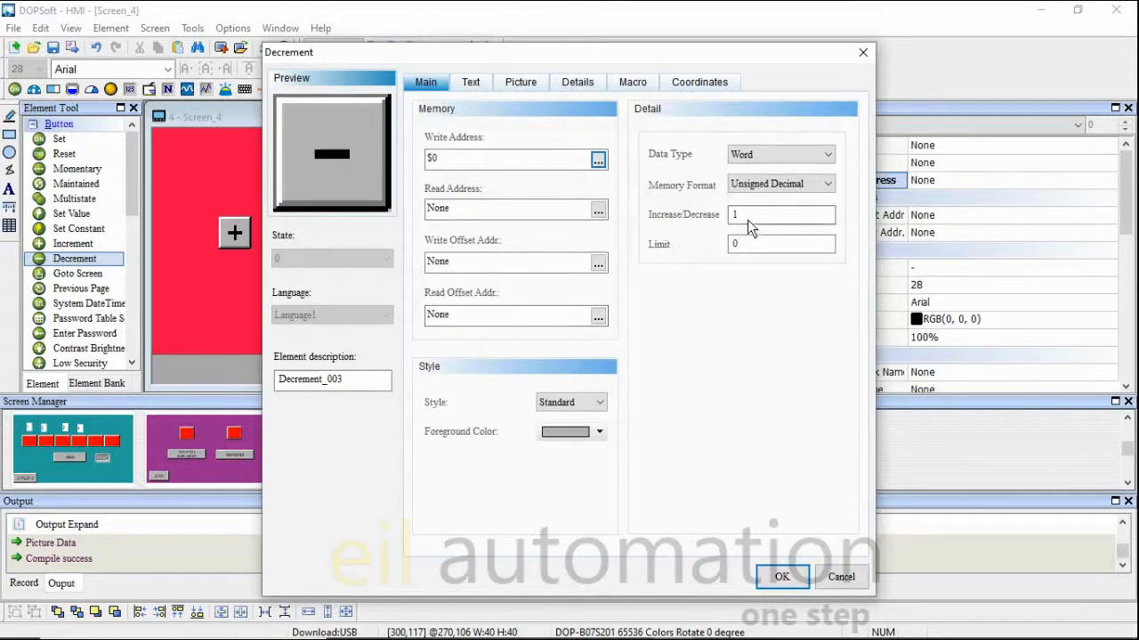
click(751, 249)
click(783, 577)
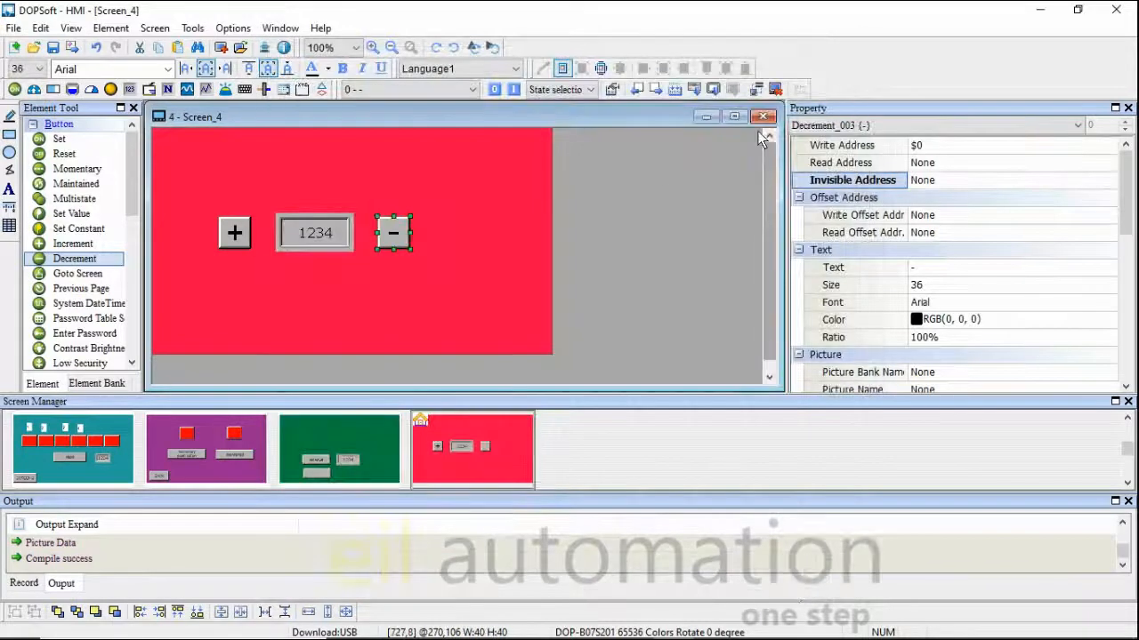
Run the simulator, raise and lower the displayed value with both buttons, and close the simulator.
click(775, 92)
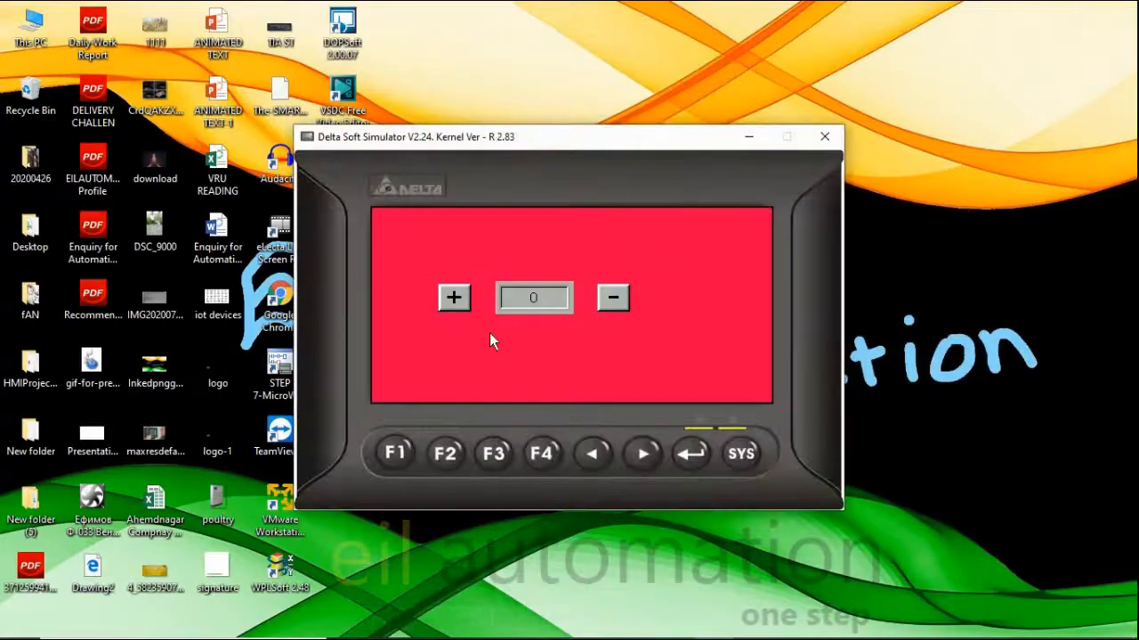
click(454, 299)
click(454, 298)
click(454, 299)
click(454, 299)
click(453, 299)
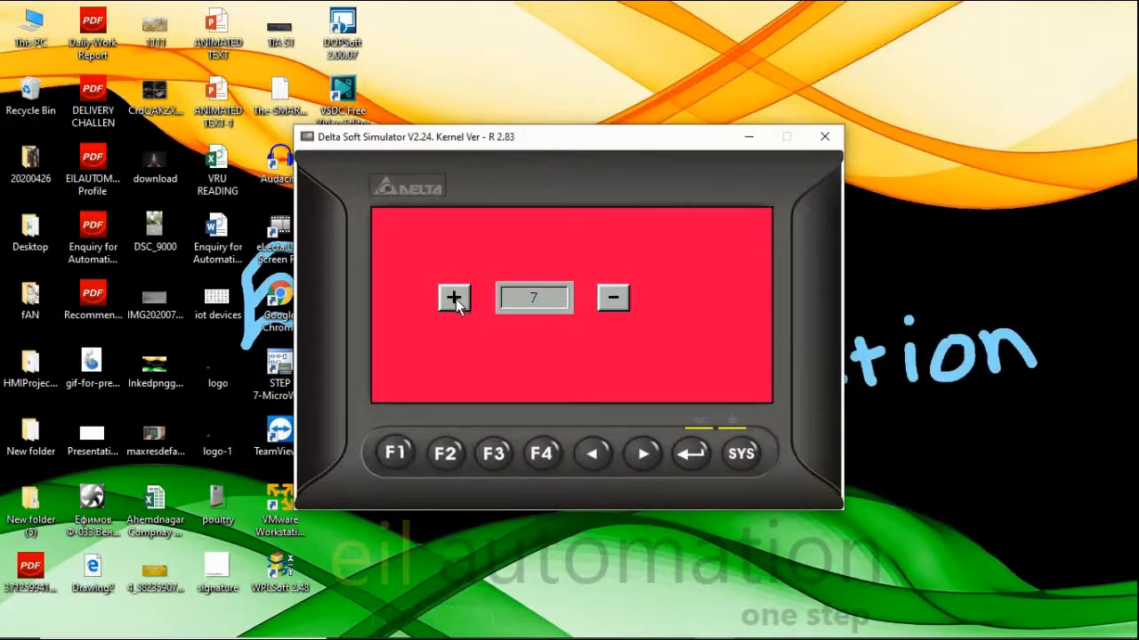
click(617, 302)
click(615, 301)
click(454, 301)
click(453, 301)
click(454, 301)
click(825, 137)
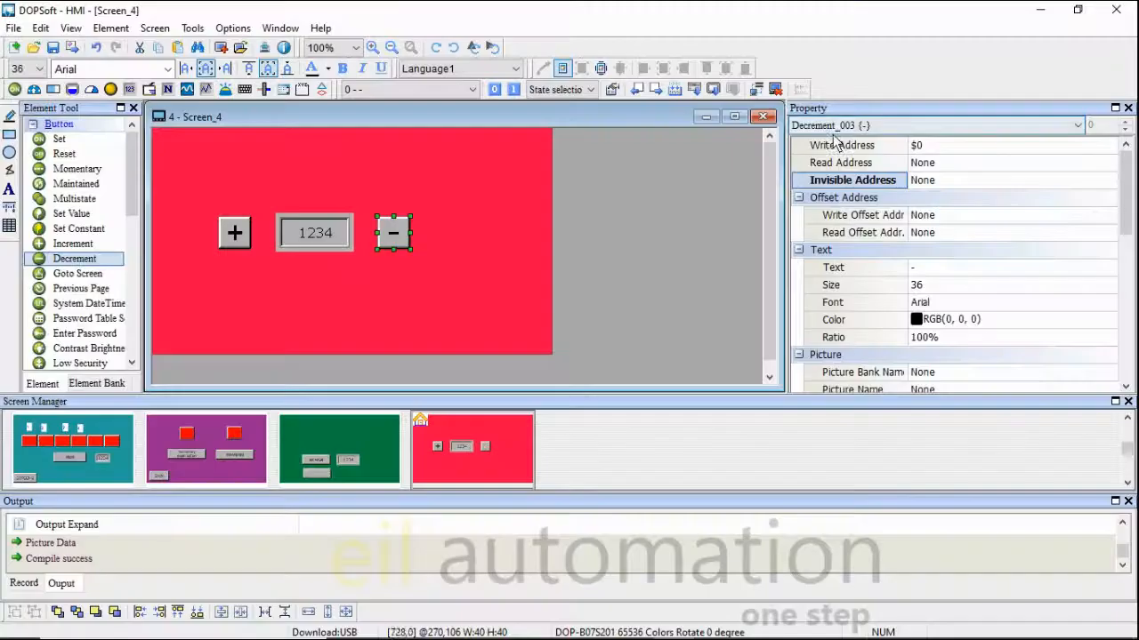
Set the decrement button's Increase/Decrease value to 2 and its limit to 1.
double_click(395, 230)
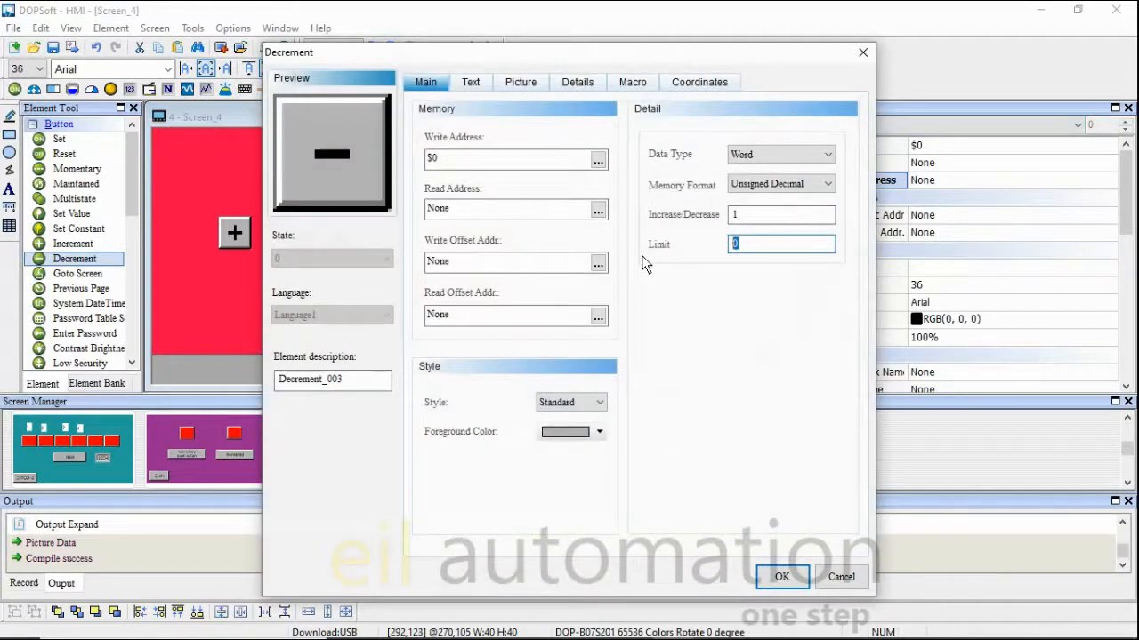
text(1)
double_click(768, 213)
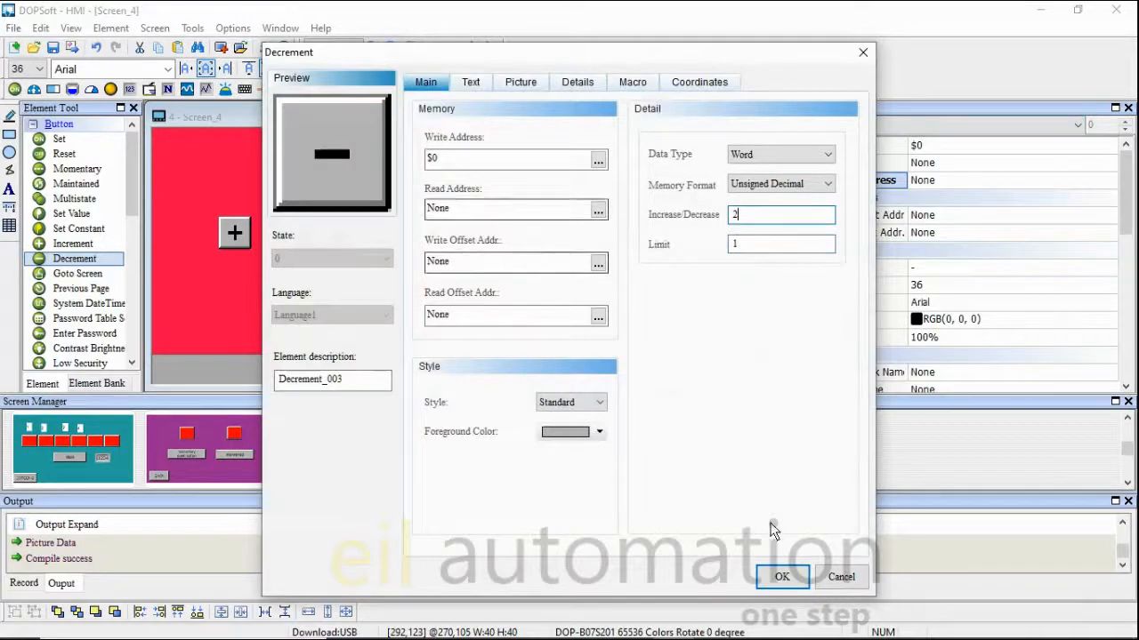
click(782, 576)
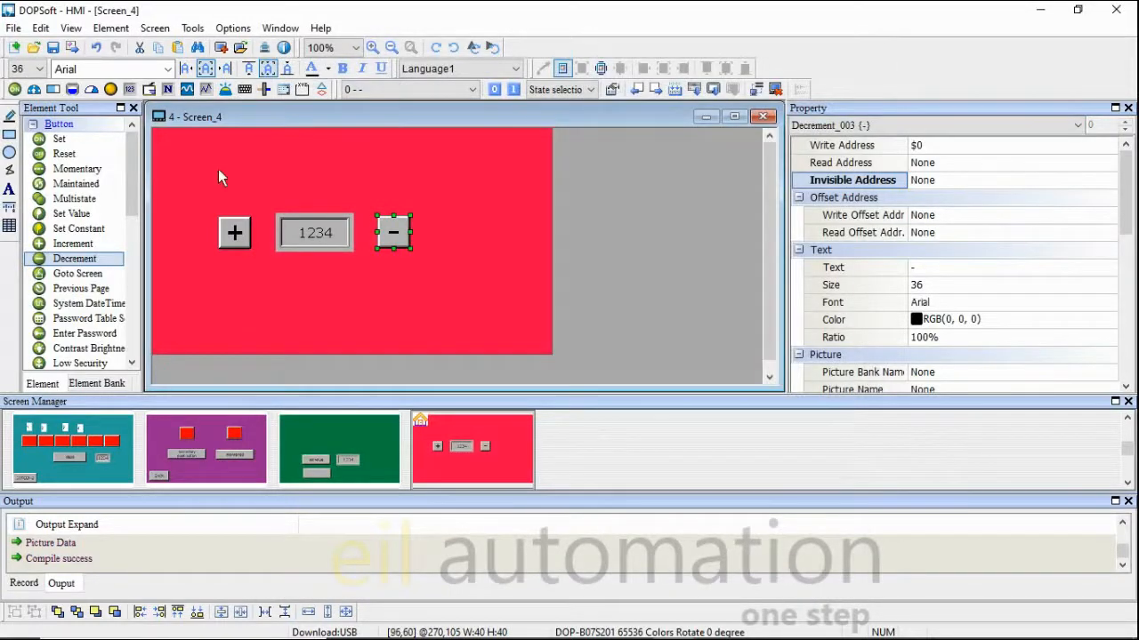
Simulate the screen and alternate repeated increments and decrements to test the decrement step of 2 against the limit of 1.
click(240, 238)
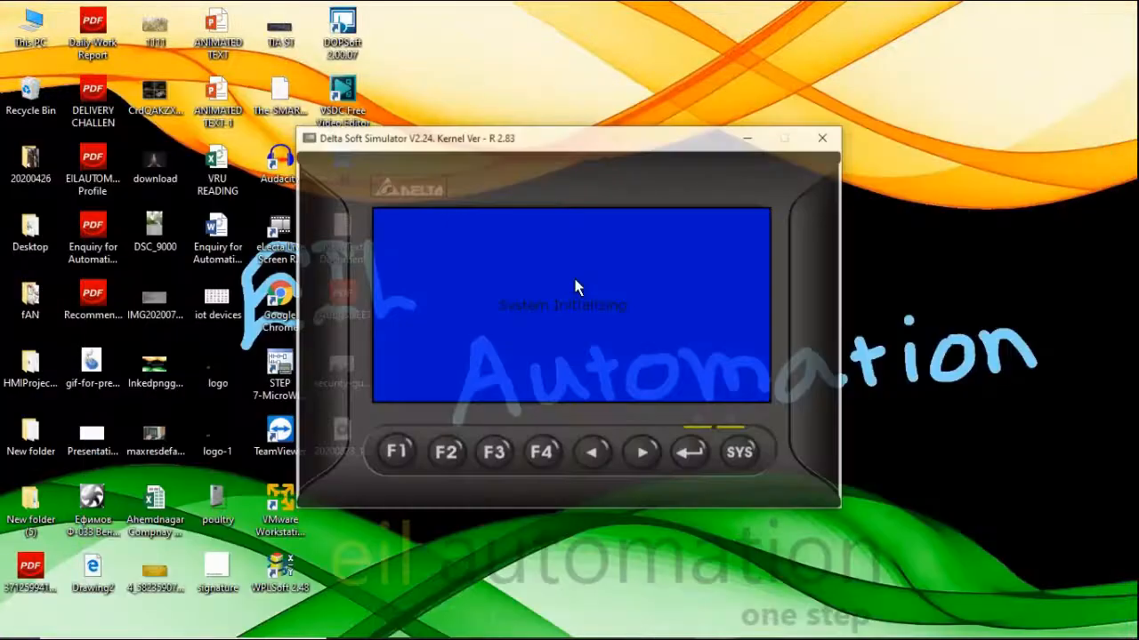
click(452, 300)
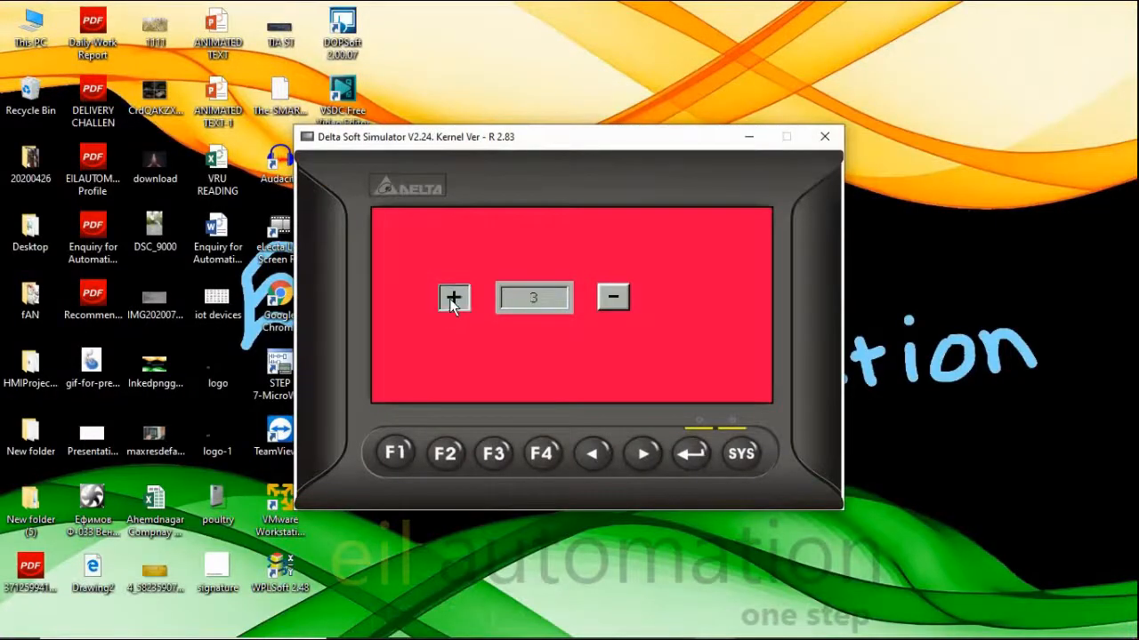
click(451, 300)
click(452, 301)
click(452, 301)
click(452, 301)
click(452, 299)
click(614, 299)
click(614, 299)
click(614, 299)
click(613, 299)
click(614, 299)
click(455, 300)
click(453, 299)
click(454, 299)
click(454, 299)
click(454, 299)
click(614, 299)
click(613, 298)
click(613, 298)
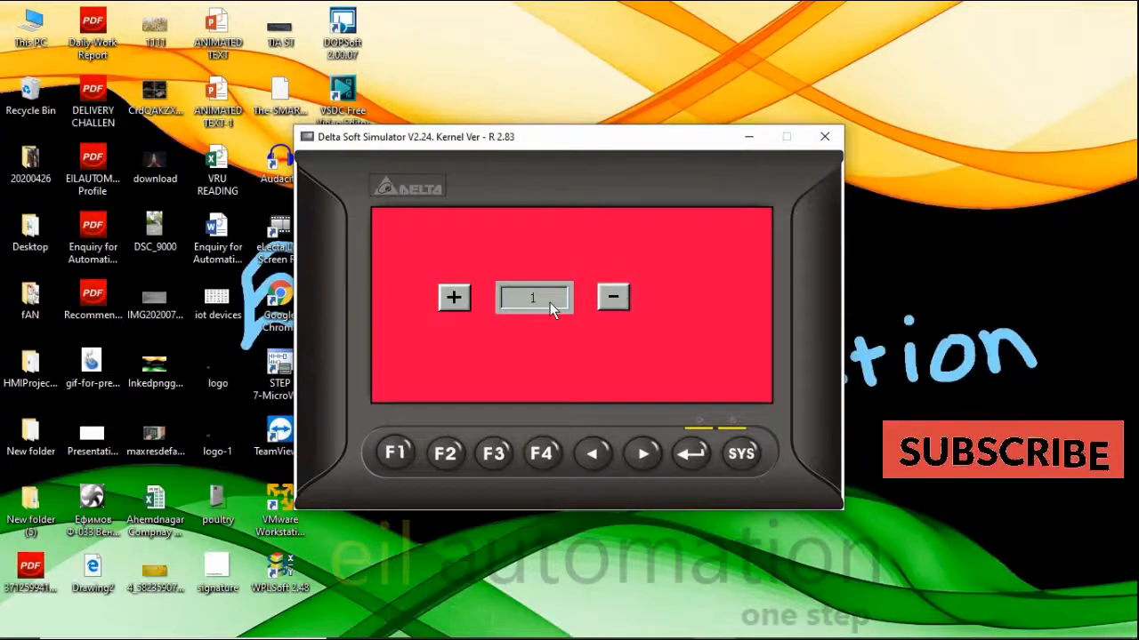
Raise the simulated value again, decrement it repeatedly toward the lower limit, and close the simulator.
click(454, 299)
click(460, 301)
click(460, 301)
click(460, 301)
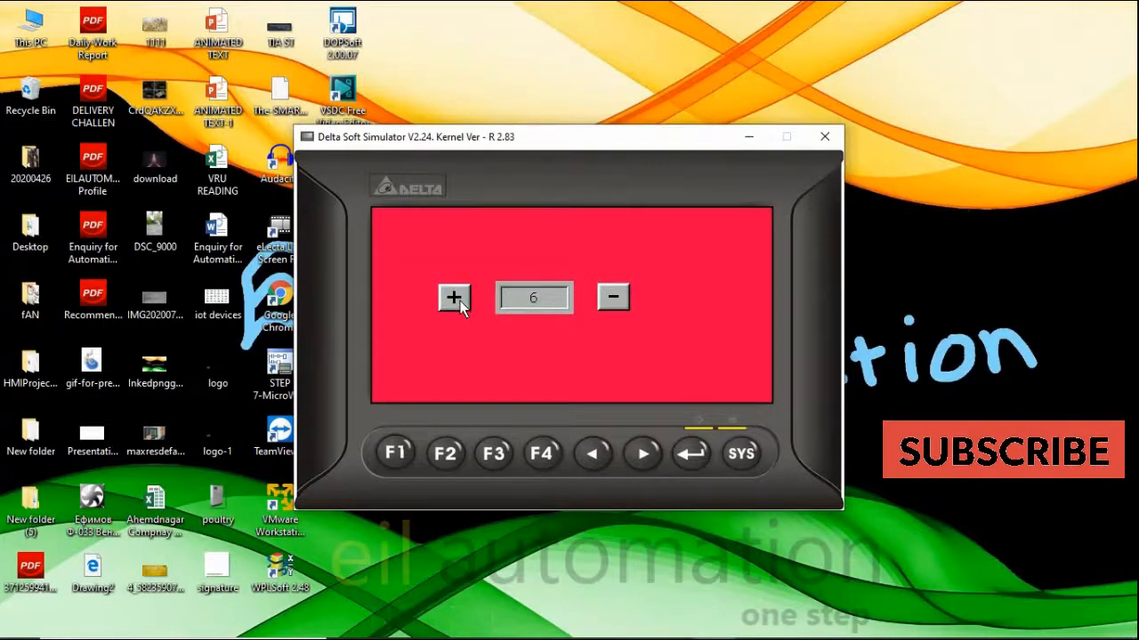
click(460, 300)
click(460, 300)
click(460, 301)
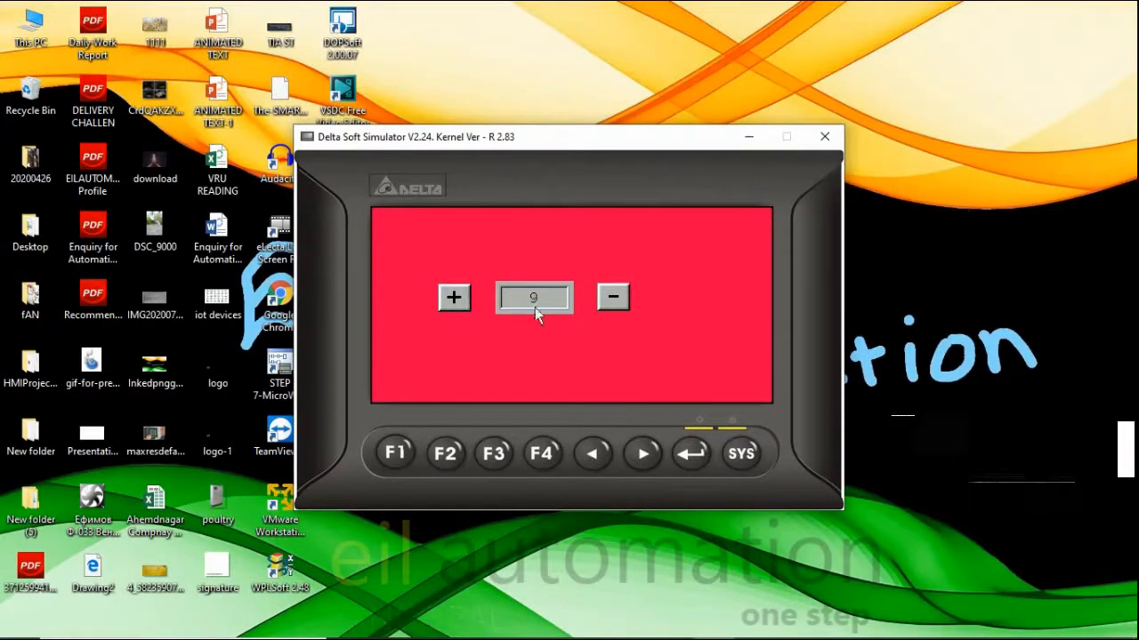
click(454, 298)
click(614, 300)
click(614, 300)
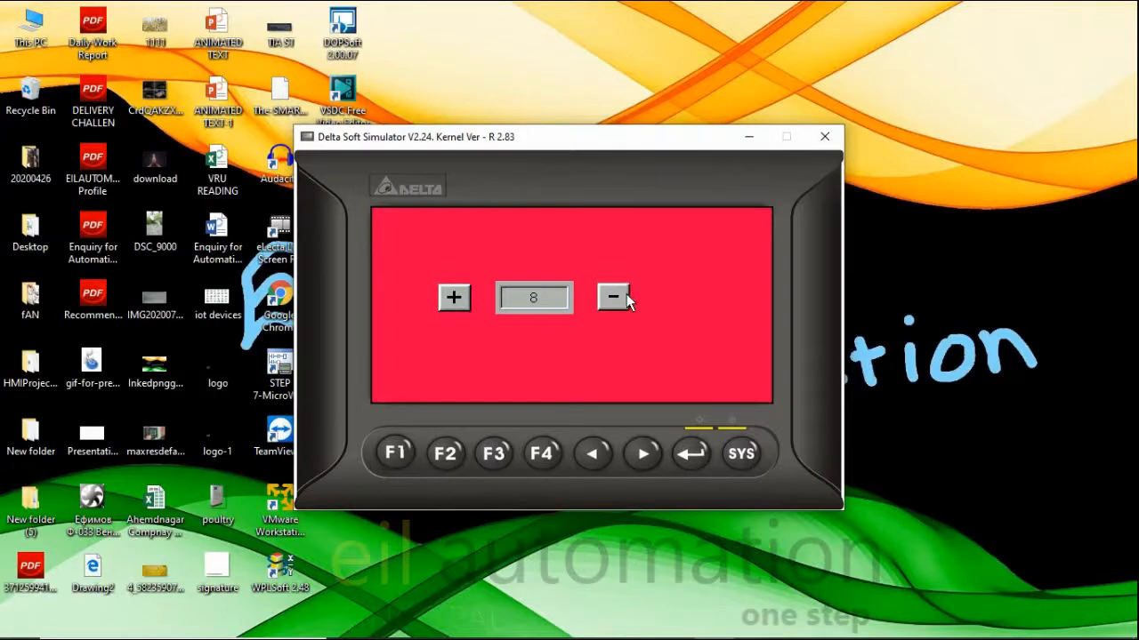
click(622, 298)
click(623, 298)
click(622, 298)
click(622, 298)
click(623, 298)
click(622, 298)
click(618, 298)
click(827, 137)
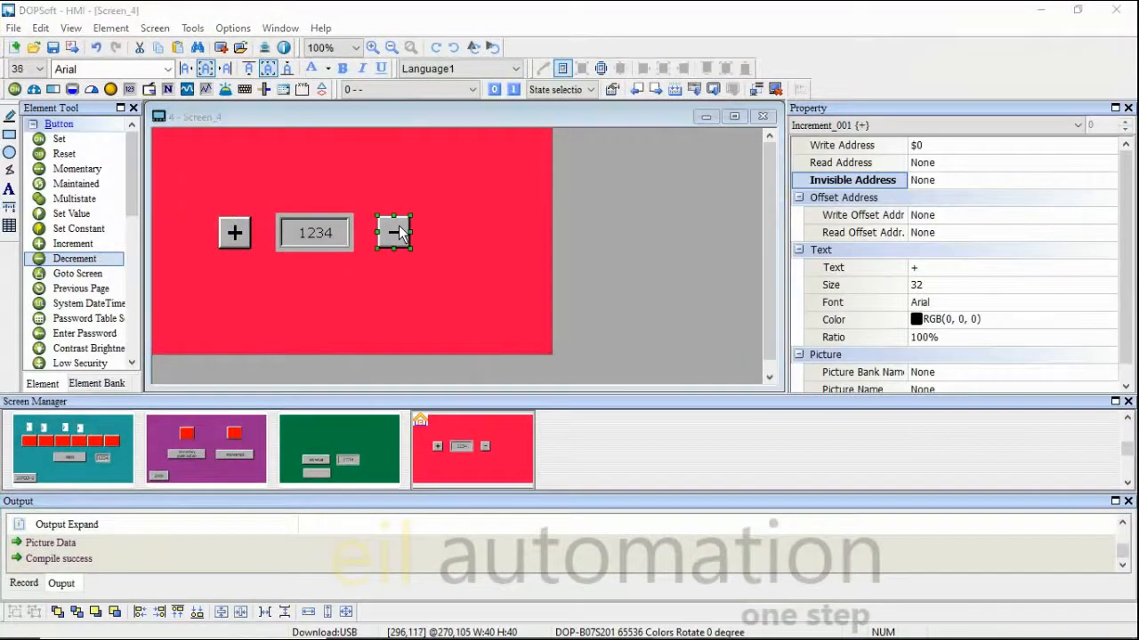
Set the decrement button's limit to 0, keeping its Increase/Decrease value of 2.
double_click(396, 228)
double_click(758, 246)
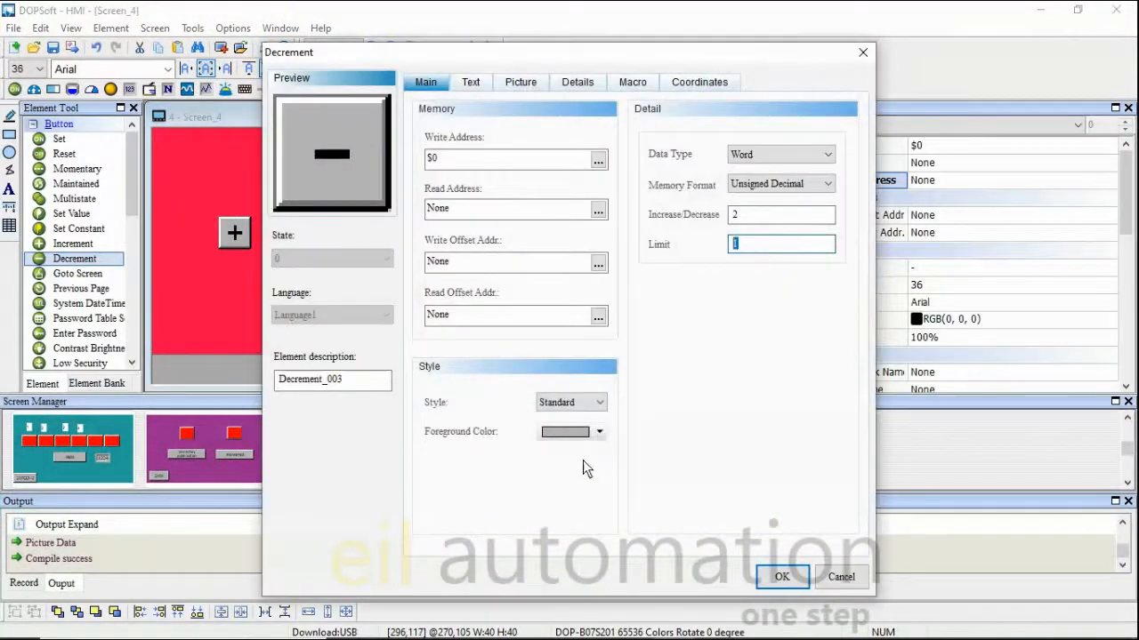
text(0)
click(782, 577)
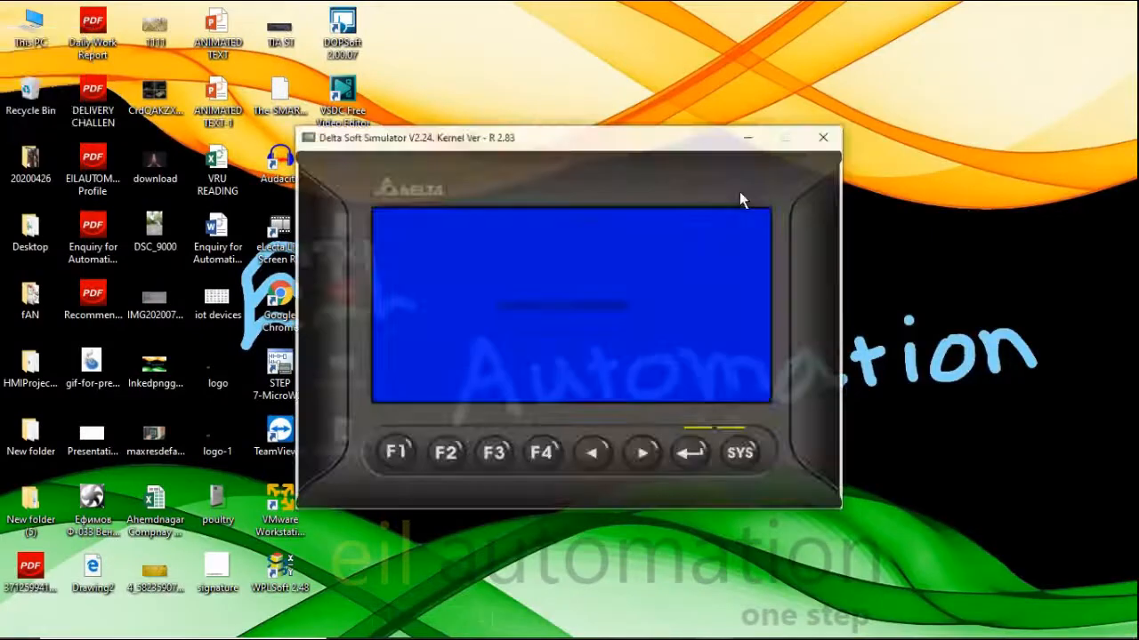
In the simulator, raise the value to 10 and decrement it repeatedly down to the limit of 0.
click(458, 298)
click(458, 298)
click(459, 298)
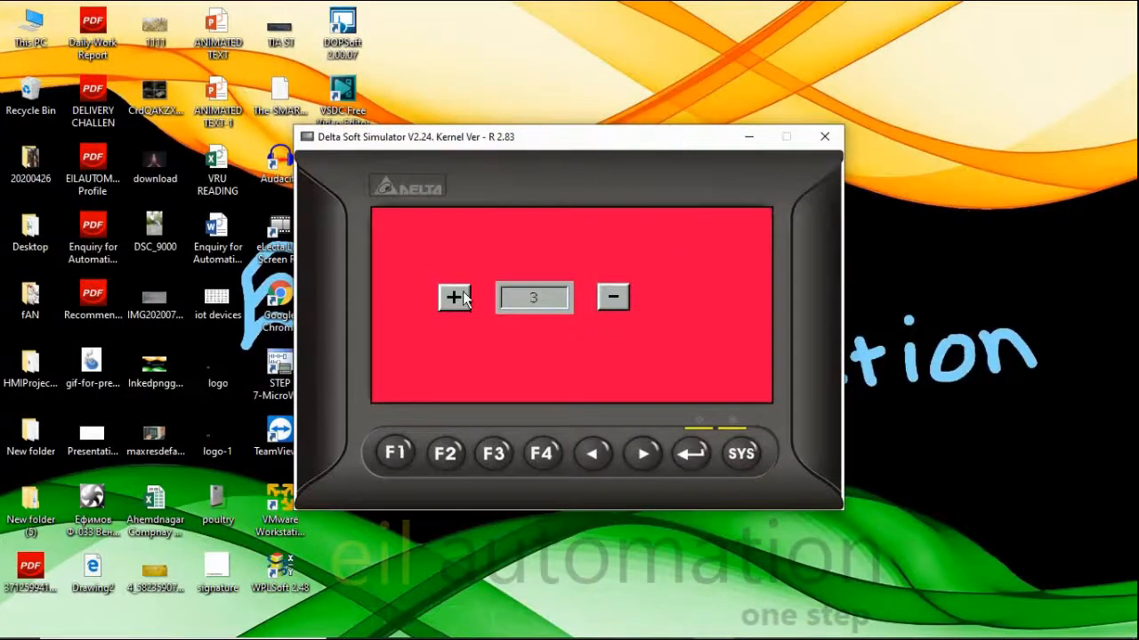
click(462, 298)
click(463, 298)
click(462, 299)
click(463, 299)
click(464, 300)
click(453, 300)
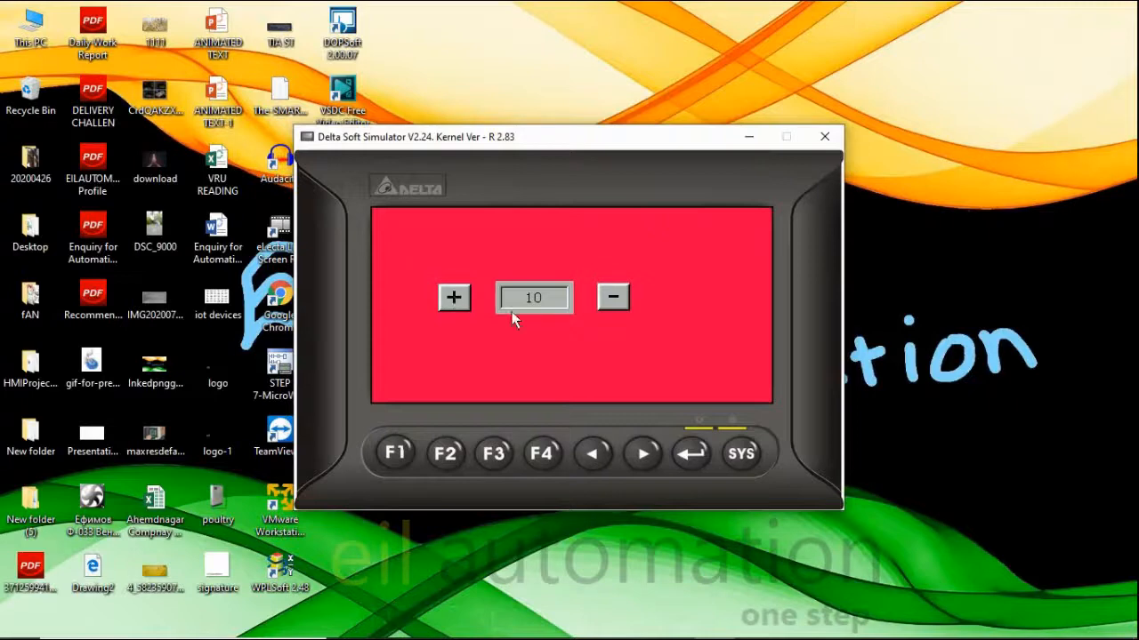
click(613, 299)
click(613, 299)
click(613, 299)
click(613, 299)
click(613, 299)
click(613, 299)
click(613, 299)
click(613, 299)
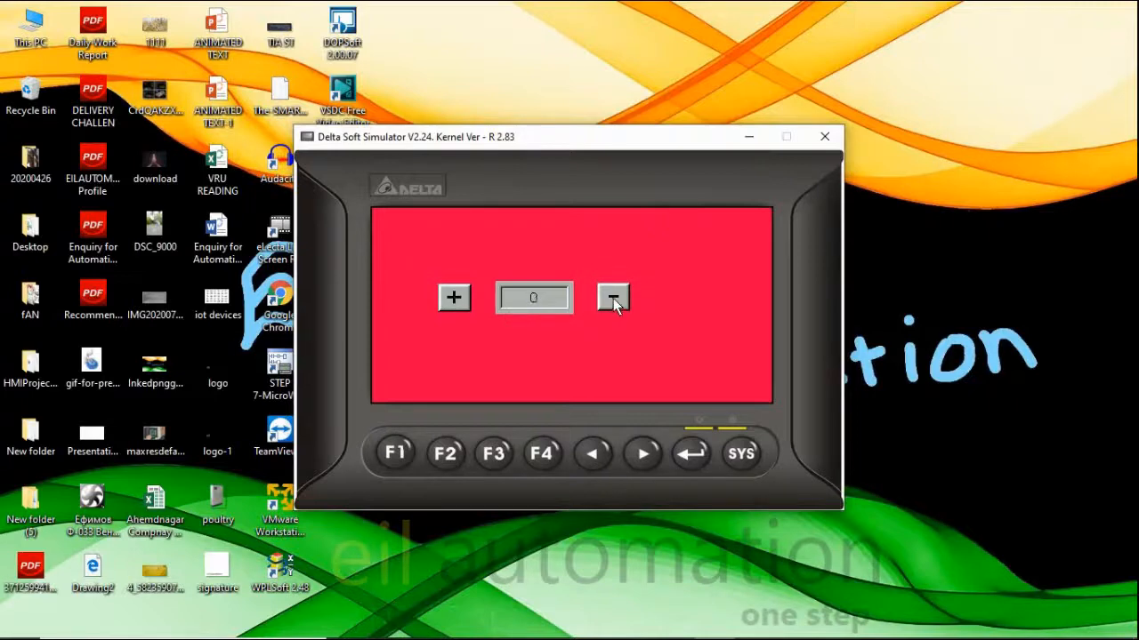